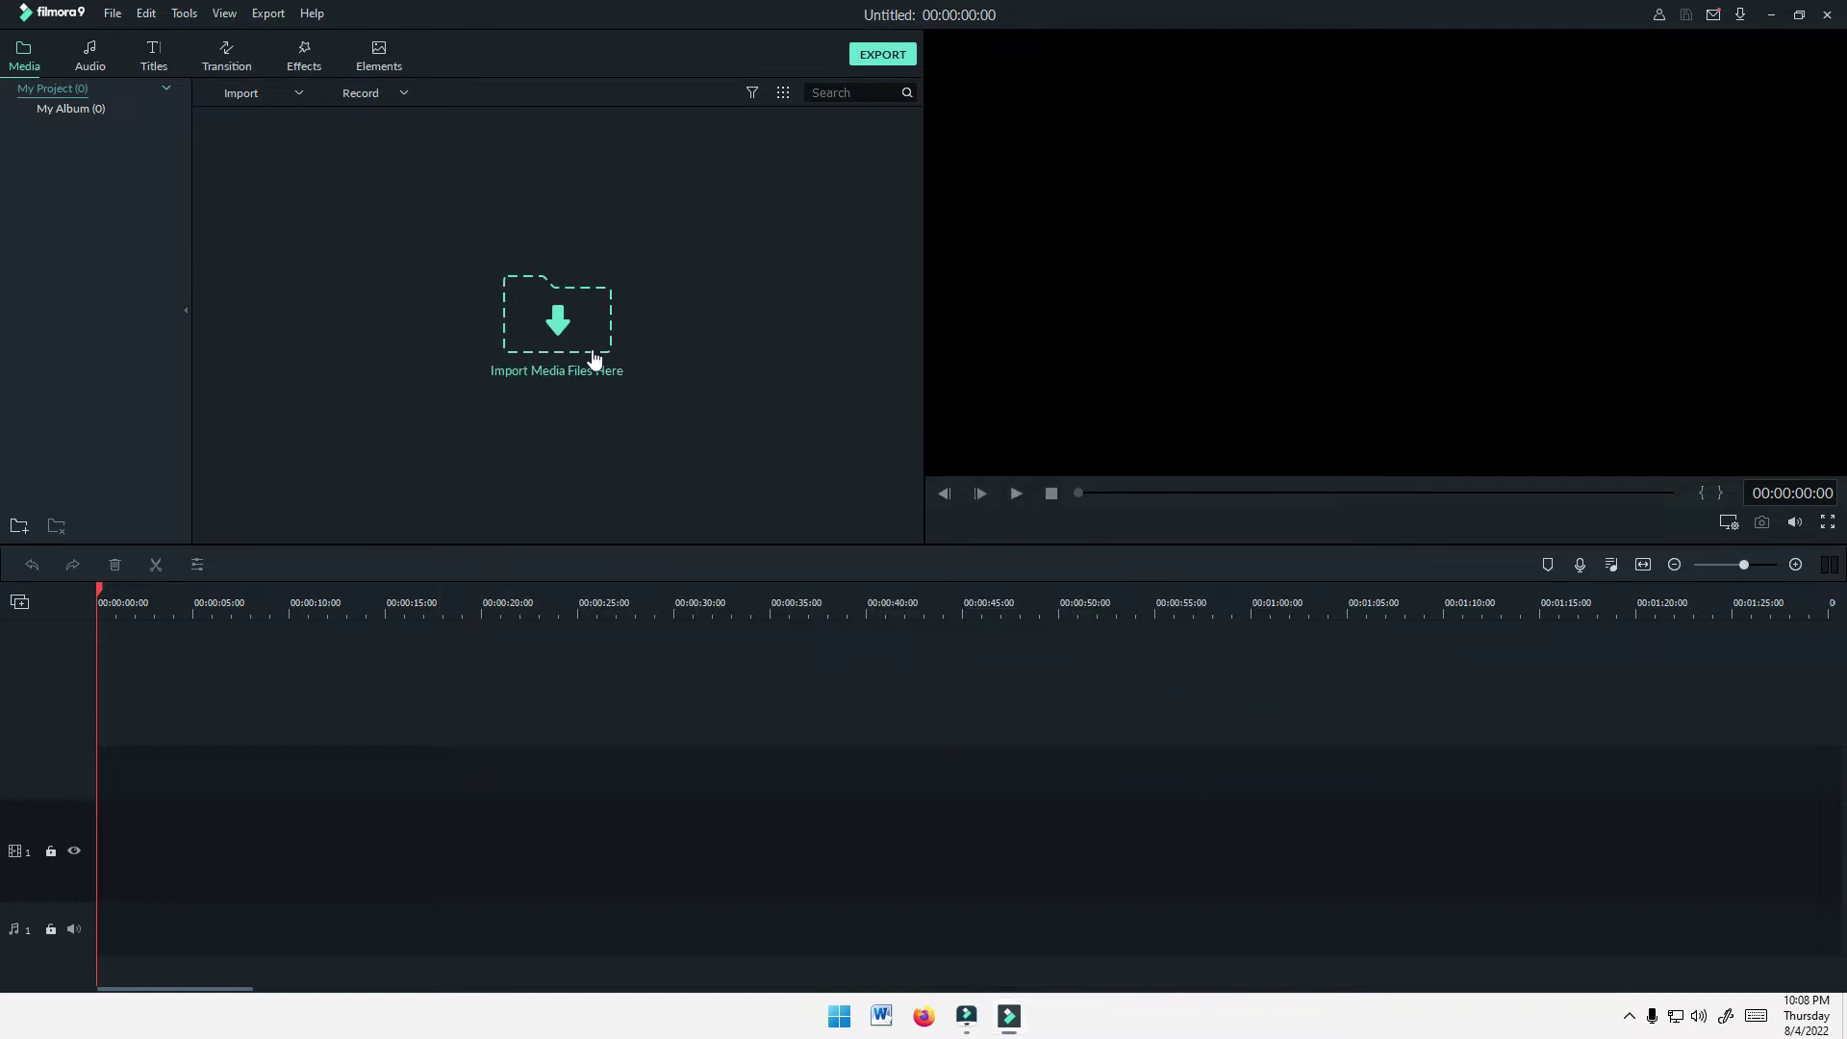
Import the video Final from the Epassport Status Check folder and place it at the start of video track 1.
left_click(570, 322)
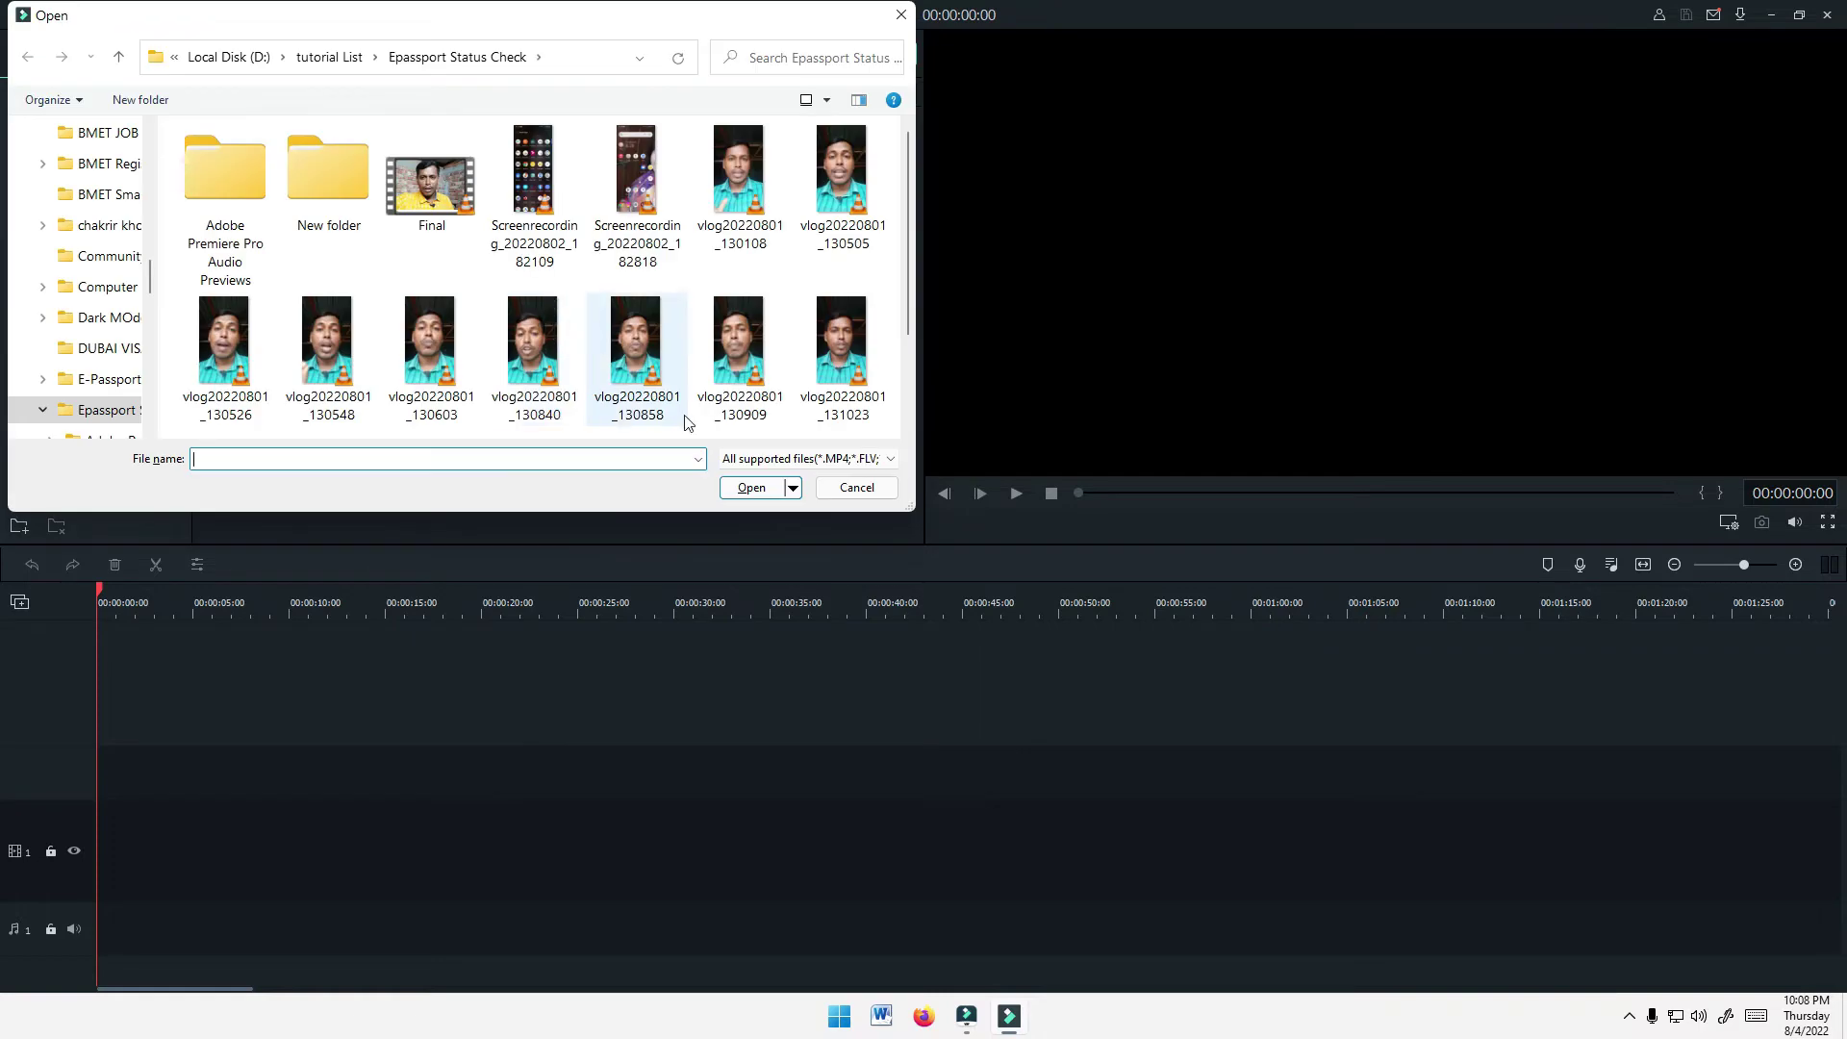
double_click(431, 199)
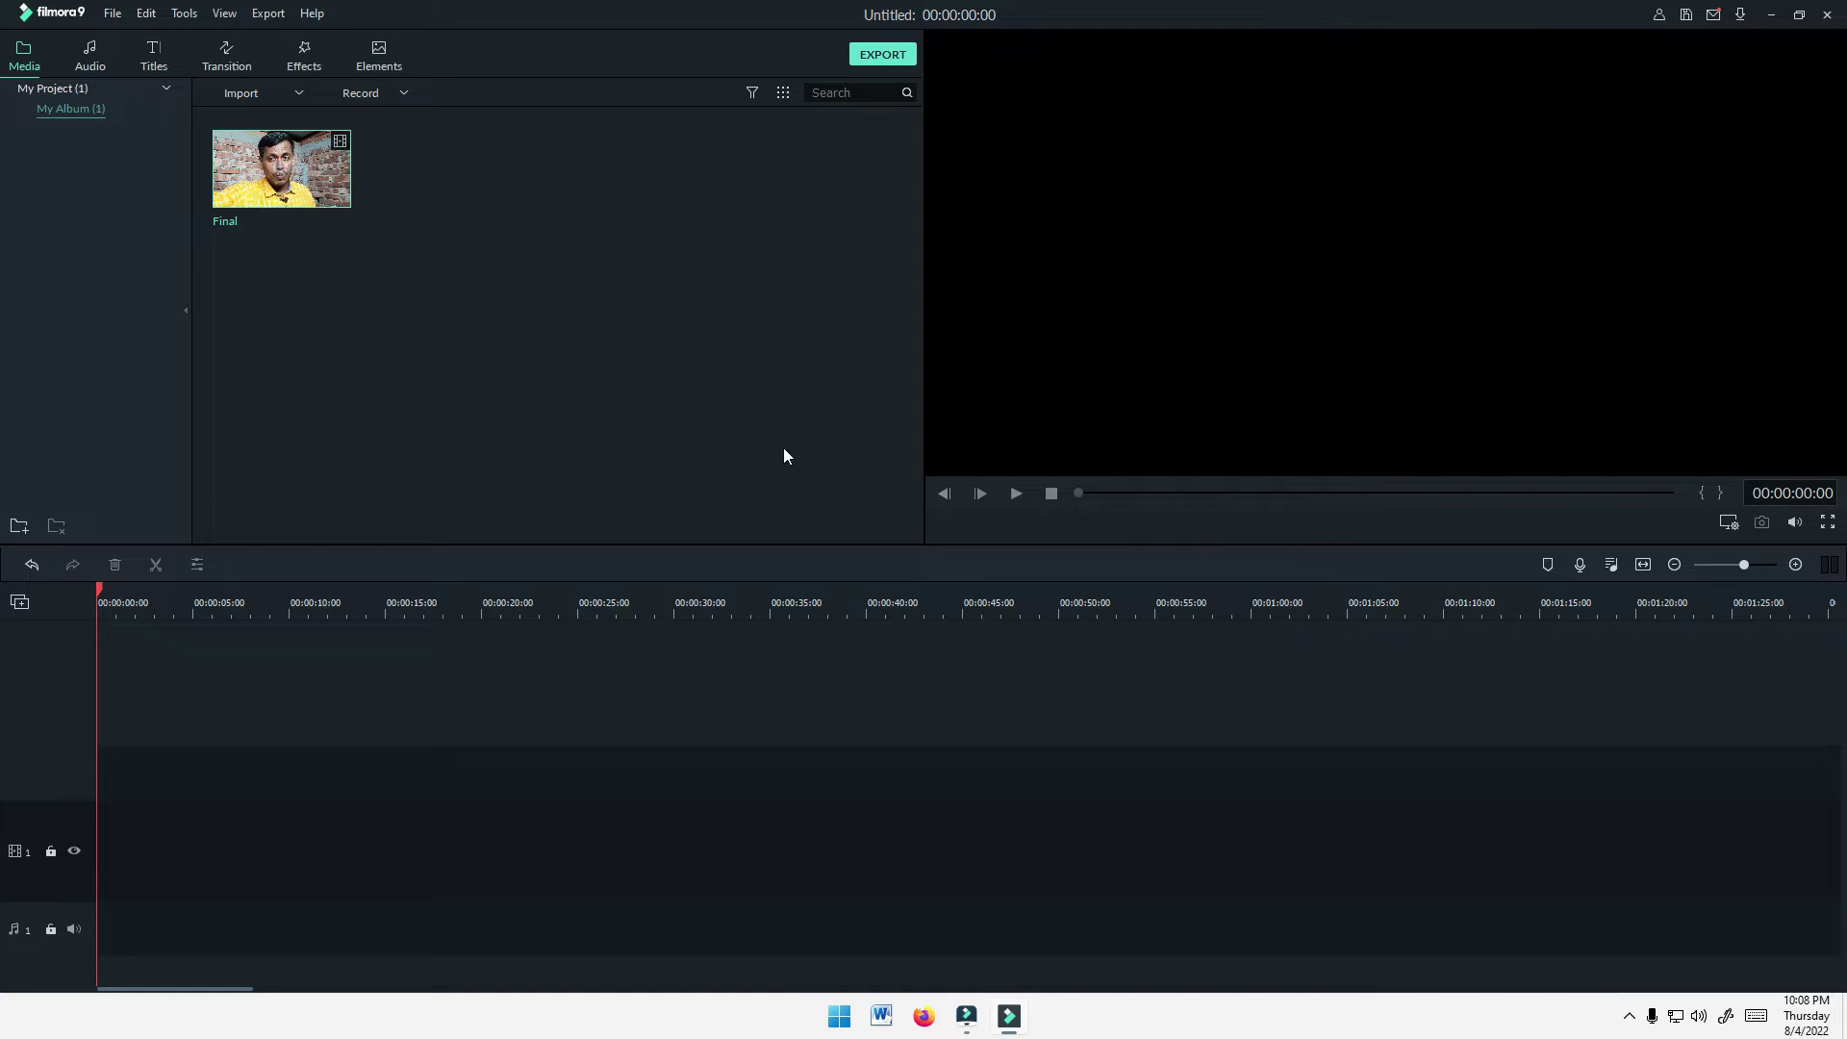
left_click_drag(239, 186, 65, 828)
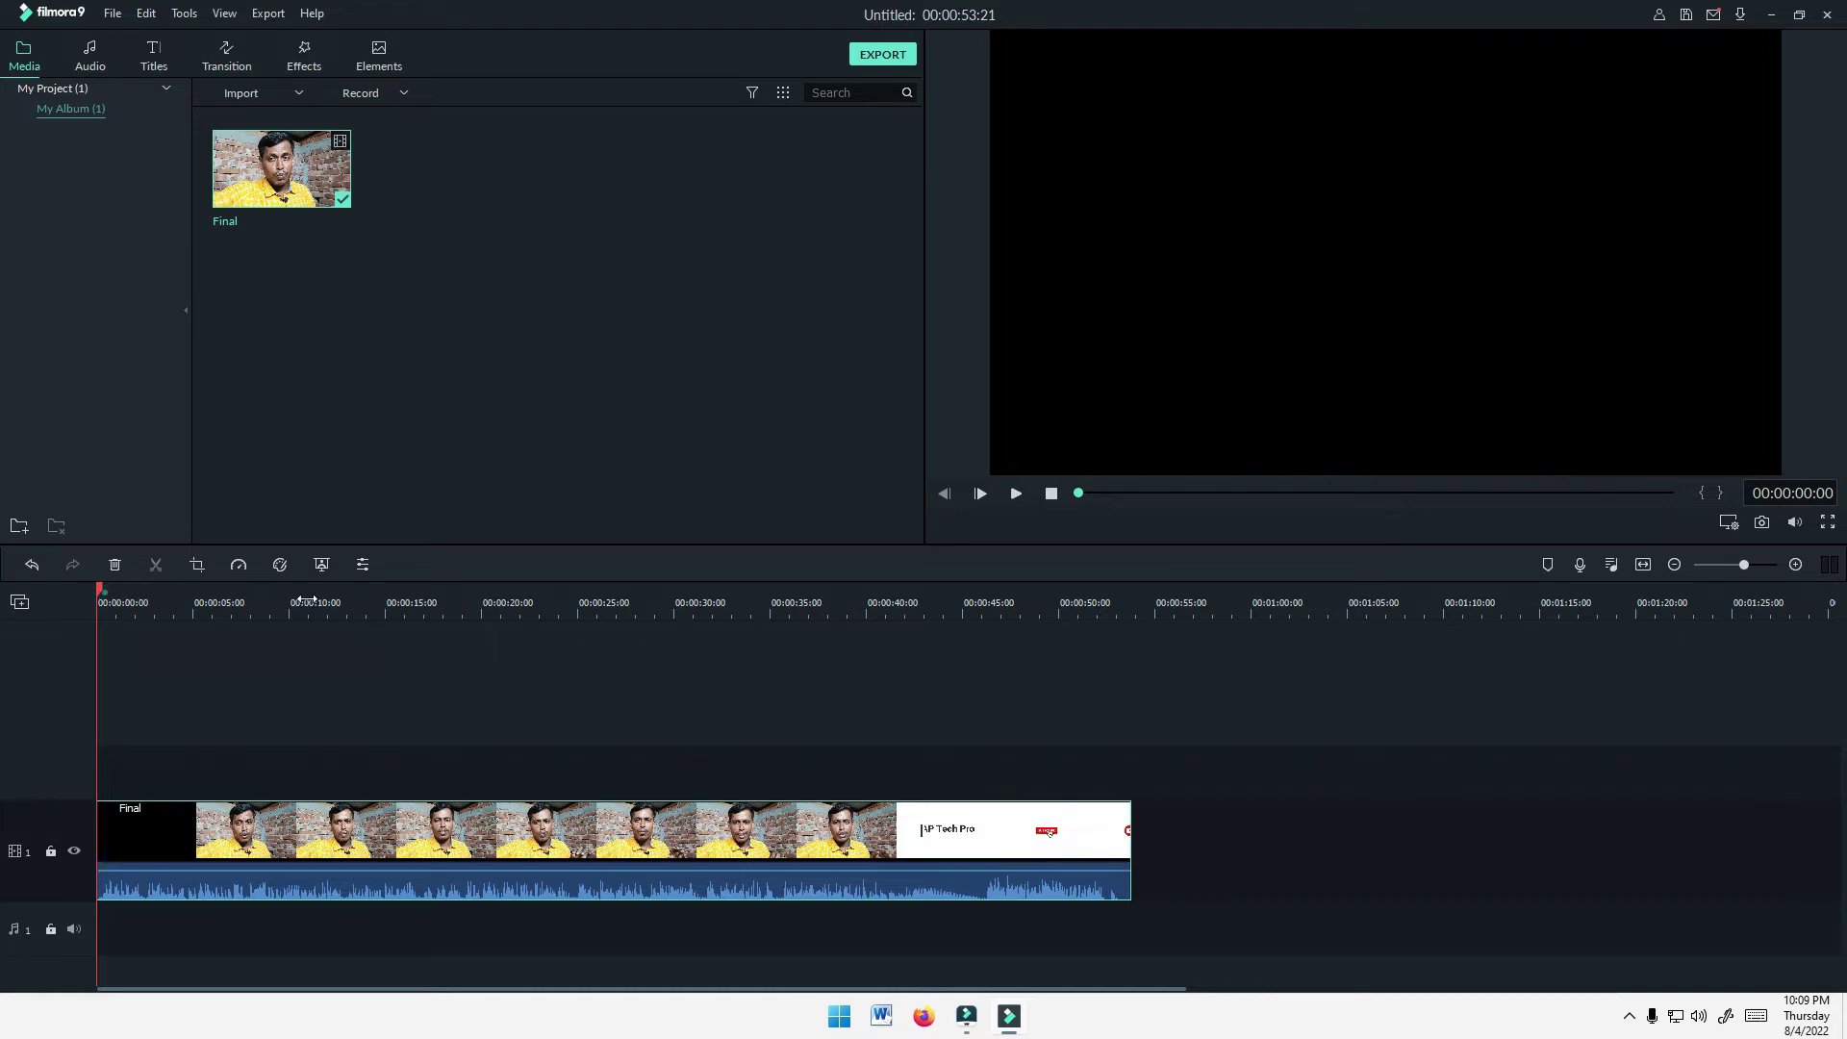
Move the playhead to about 00:00:02:19 to preview the clip.
scroll(108, 597, "up", 3)
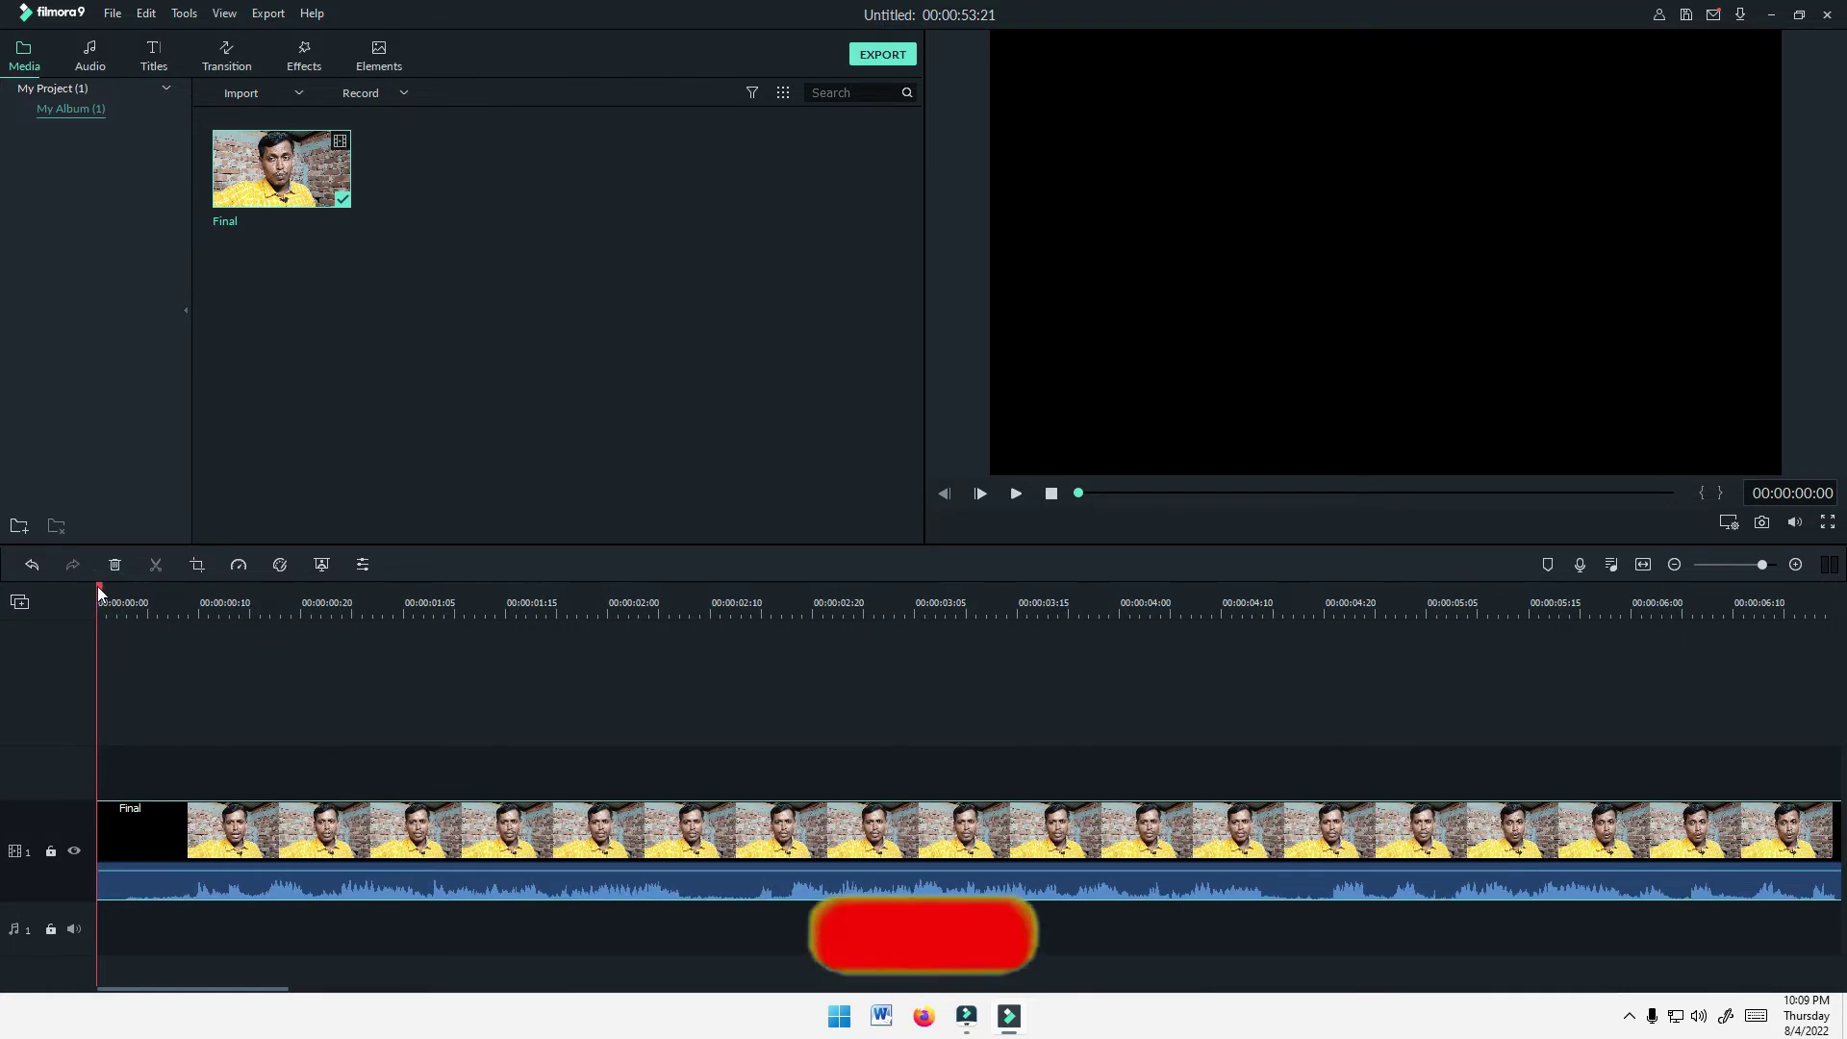
left_click(813, 724)
key("Left")
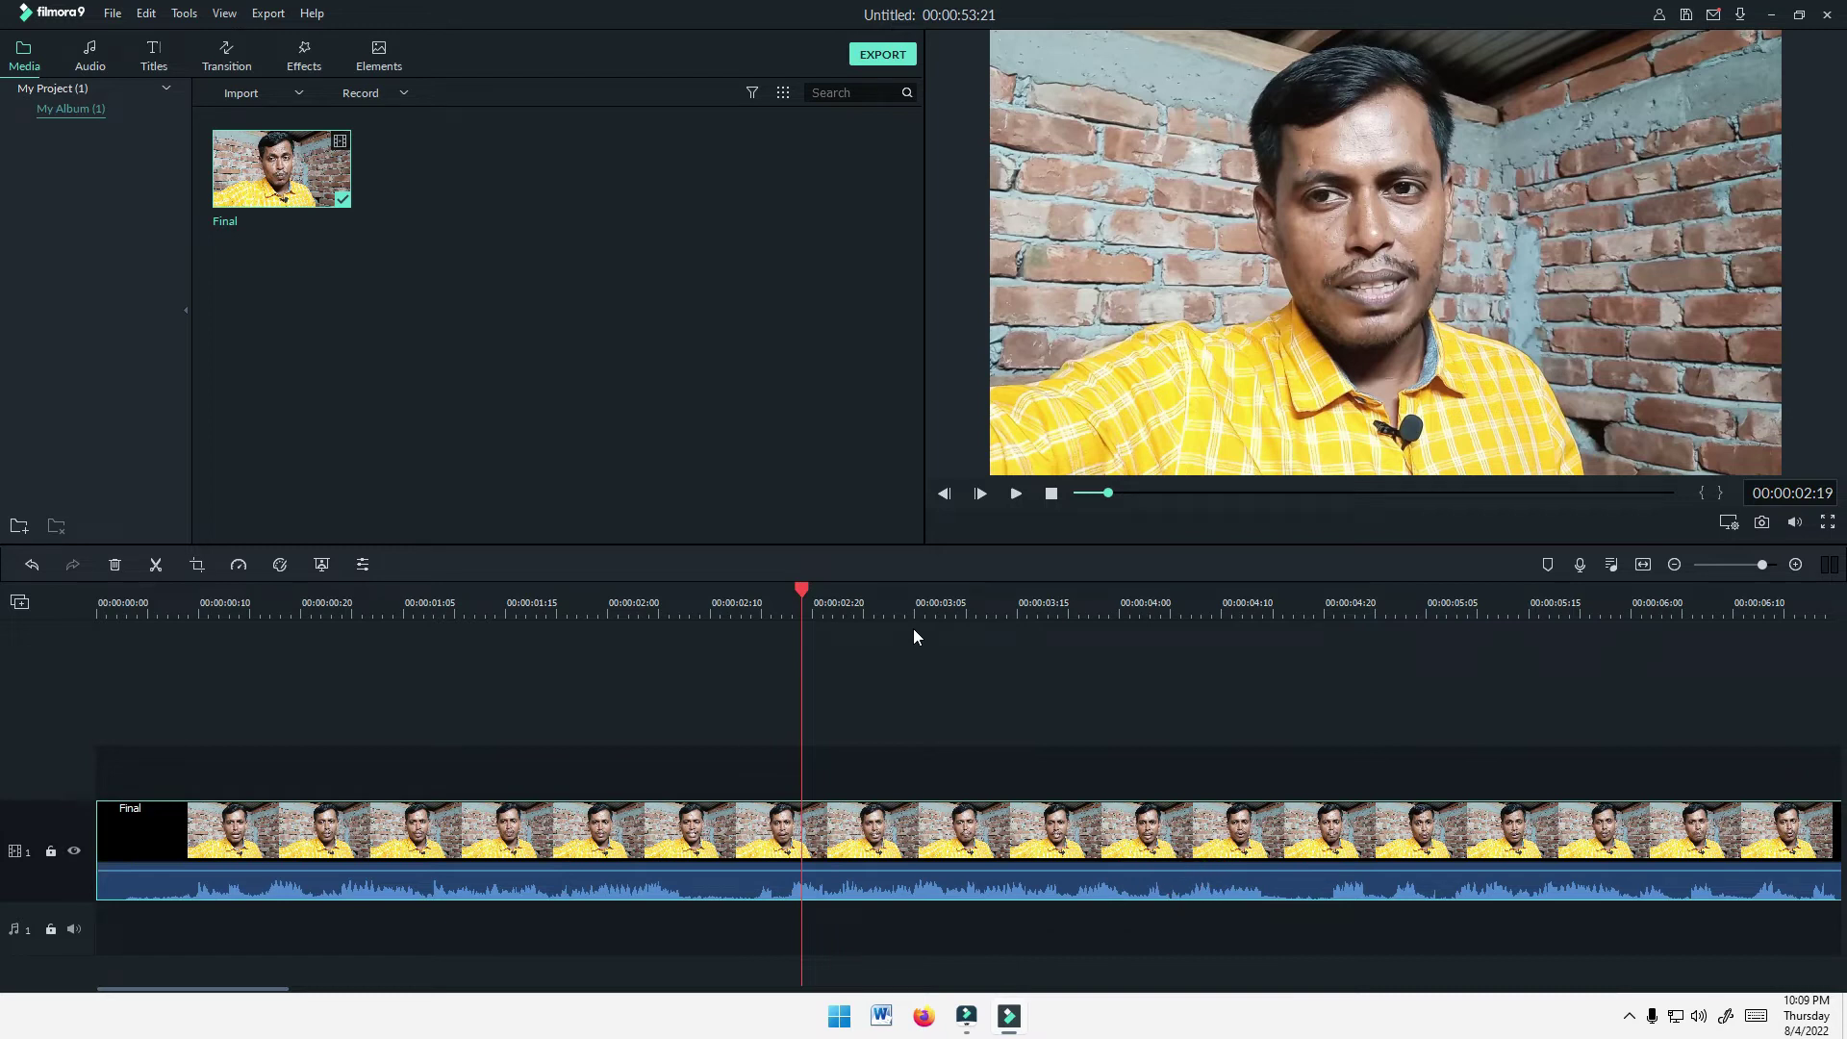
left_click(876, 55)
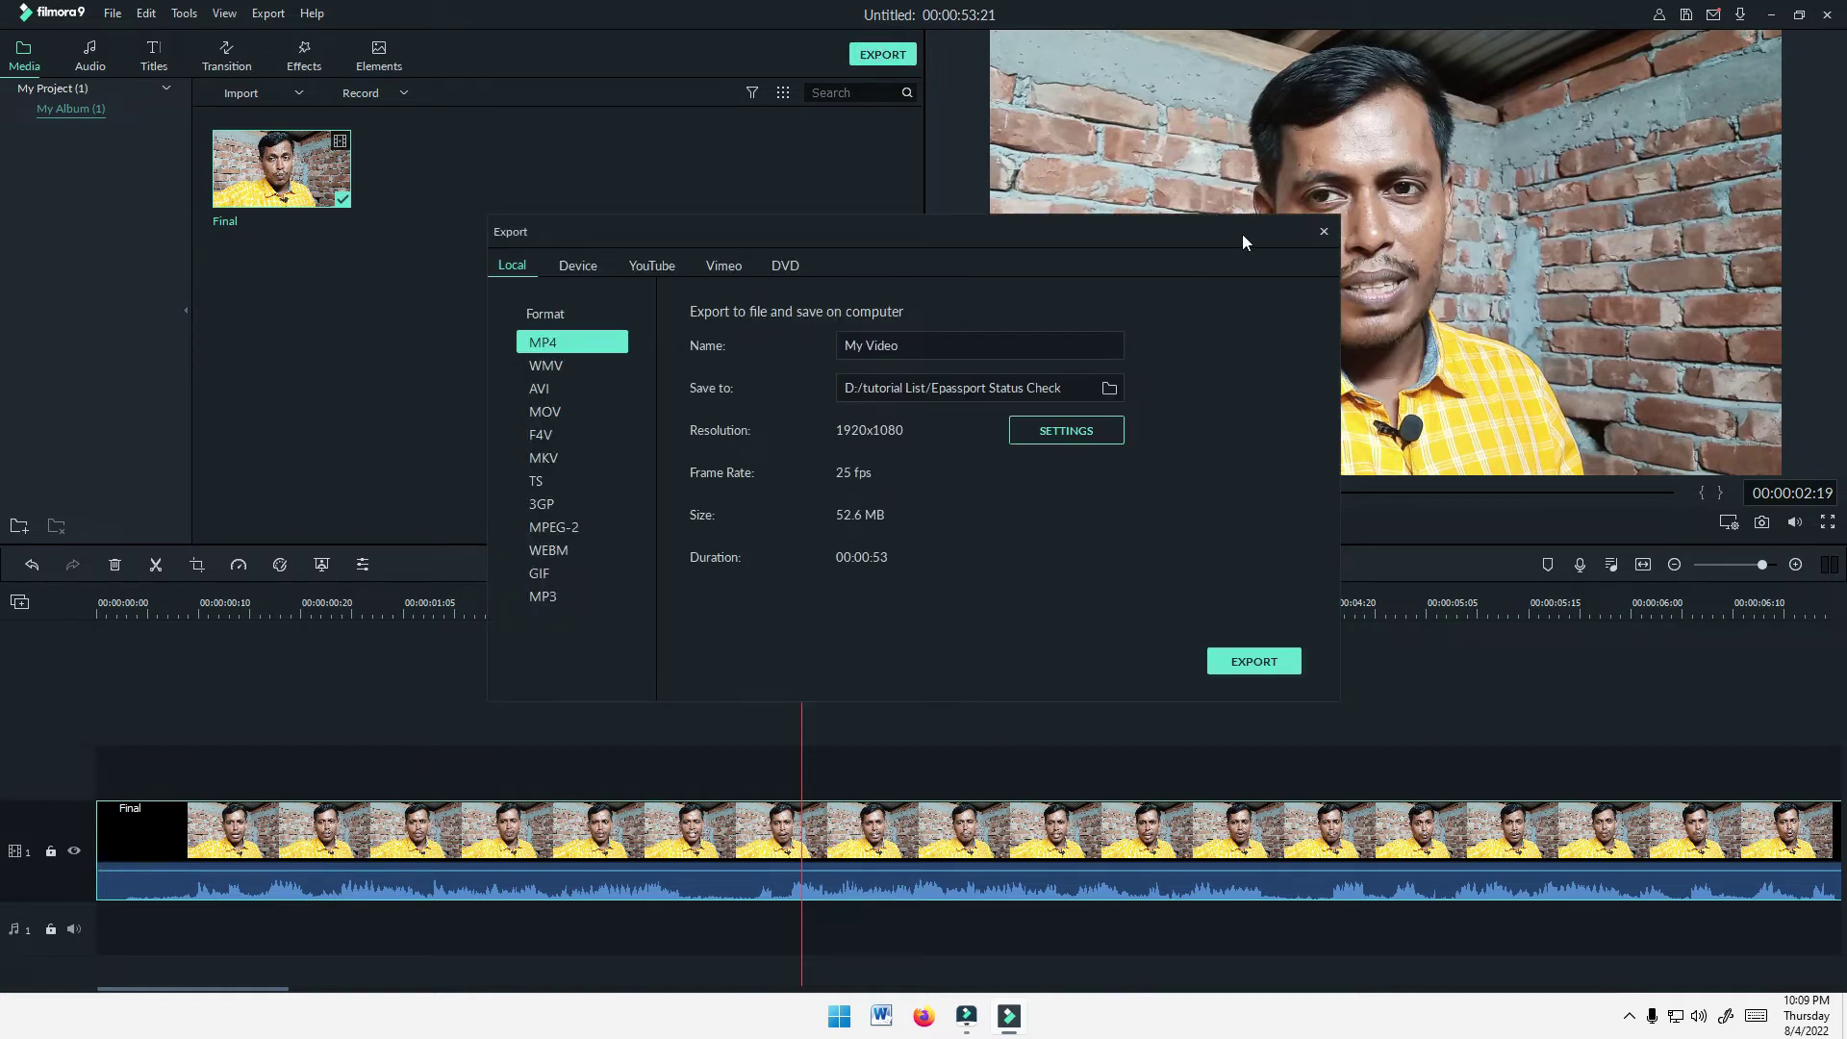
left_click(1310, 233)
left_click(187, 16)
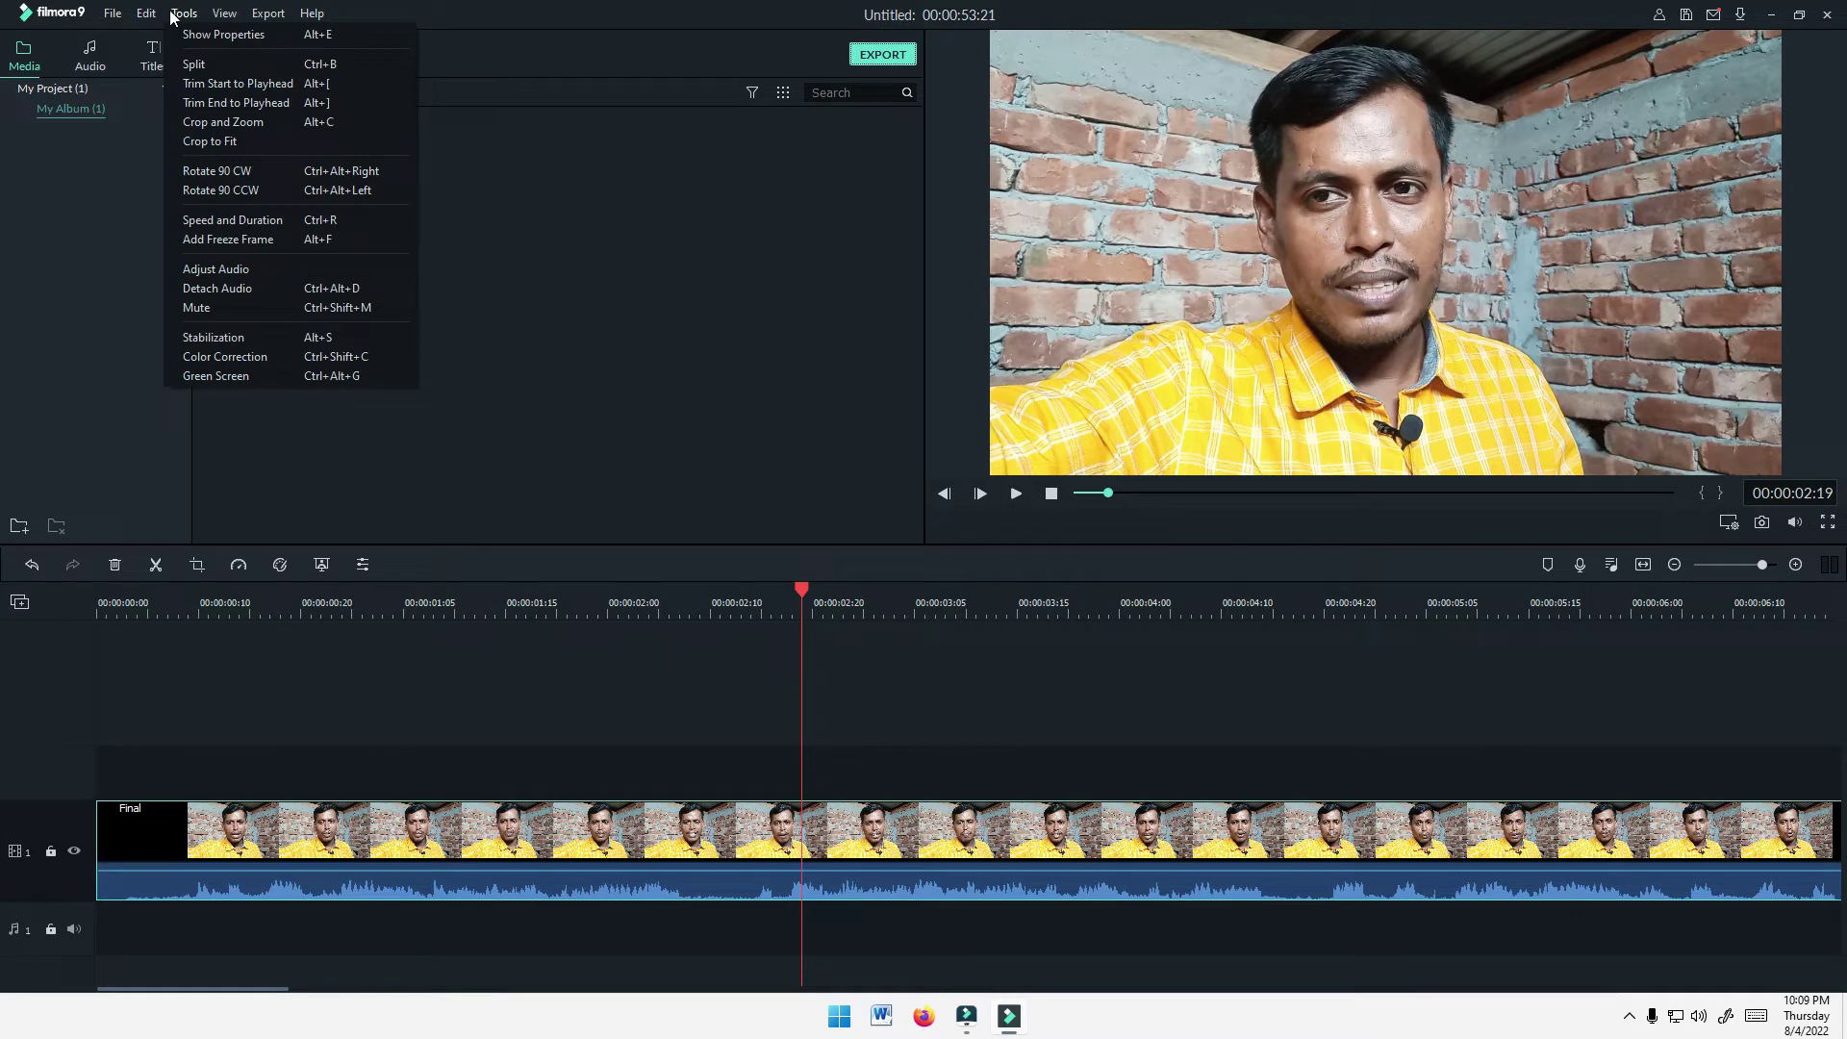
left_click(591, 21)
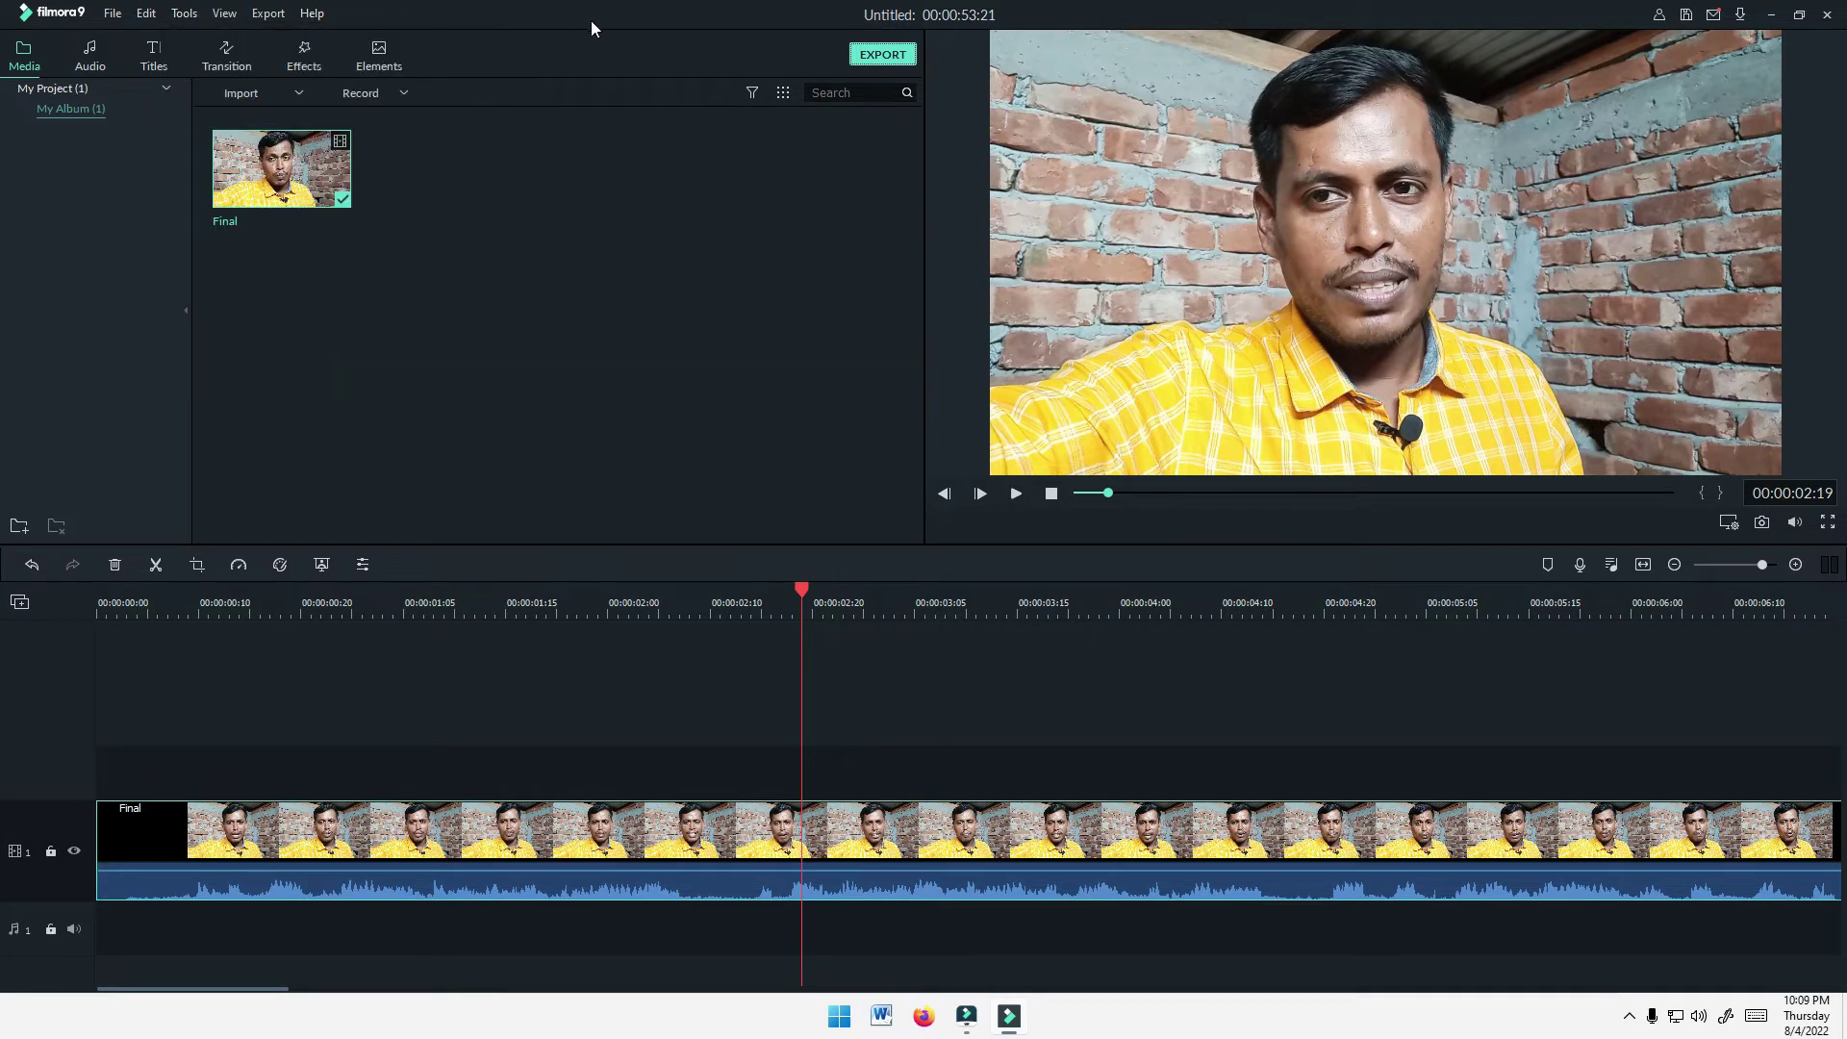
left_click(270, 15)
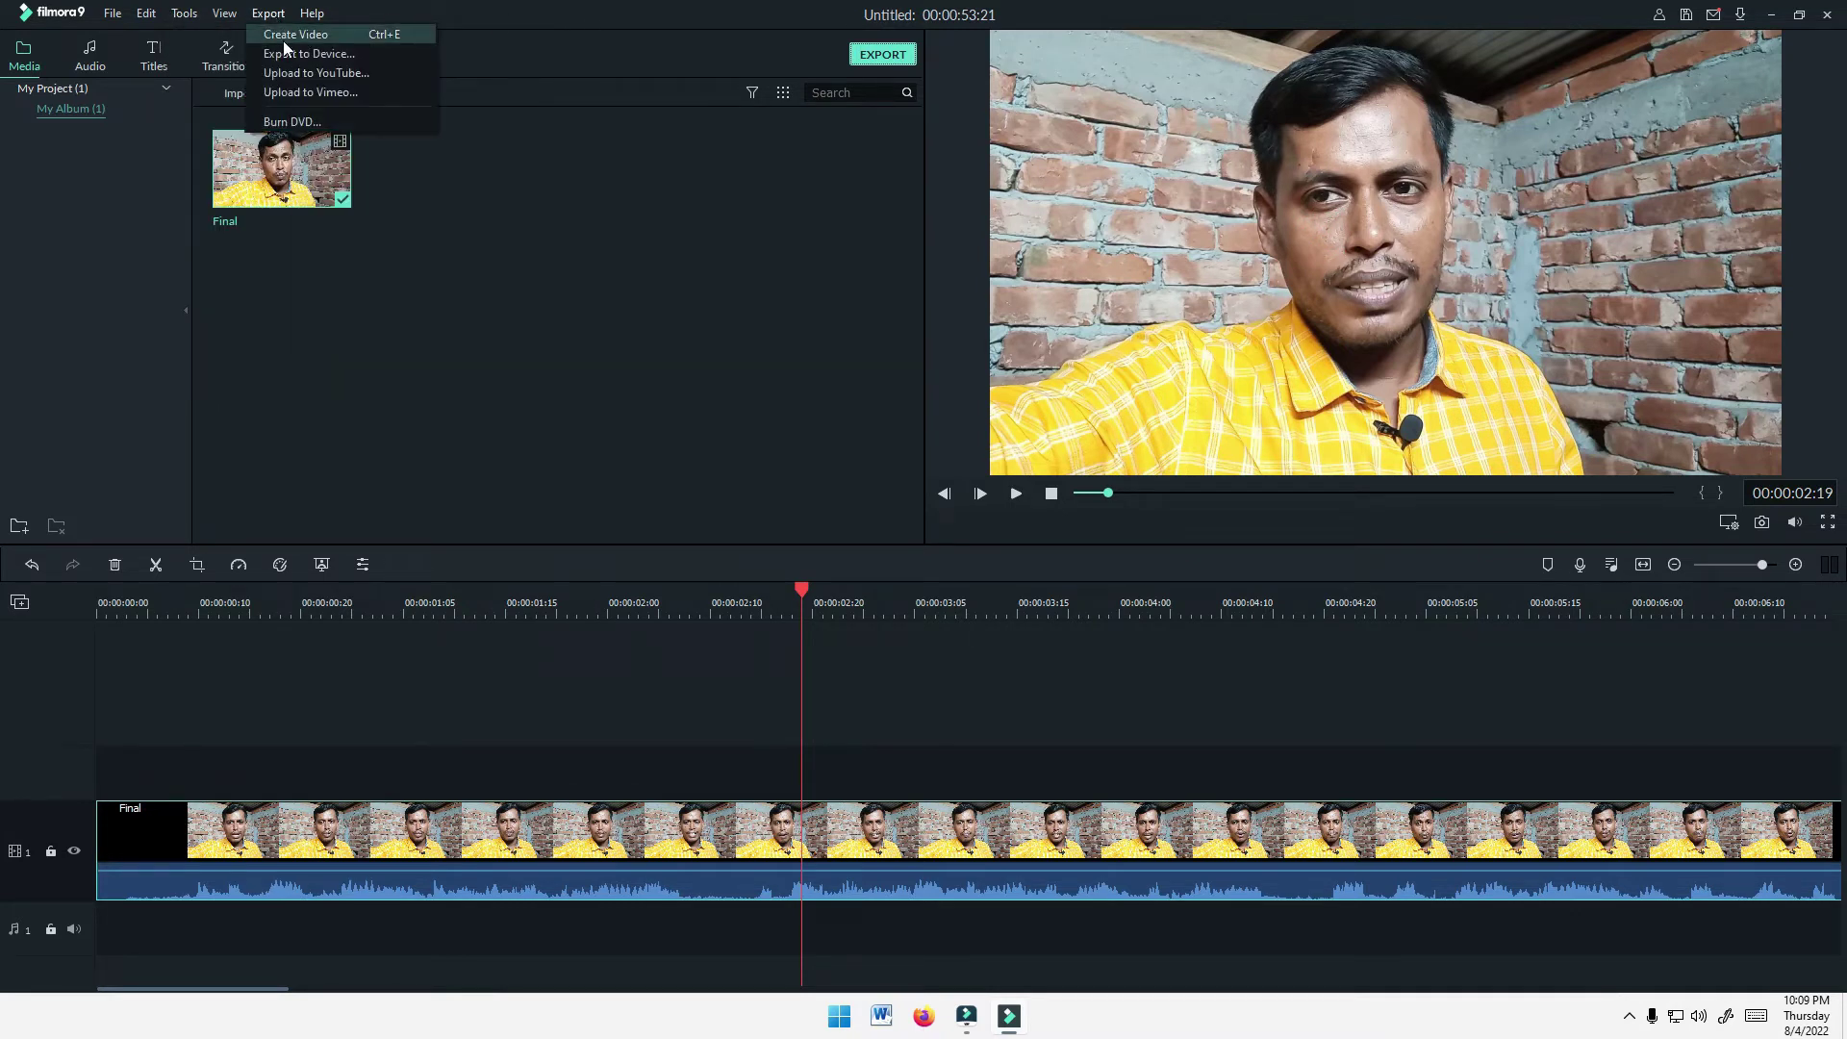
left_click(282, 41)
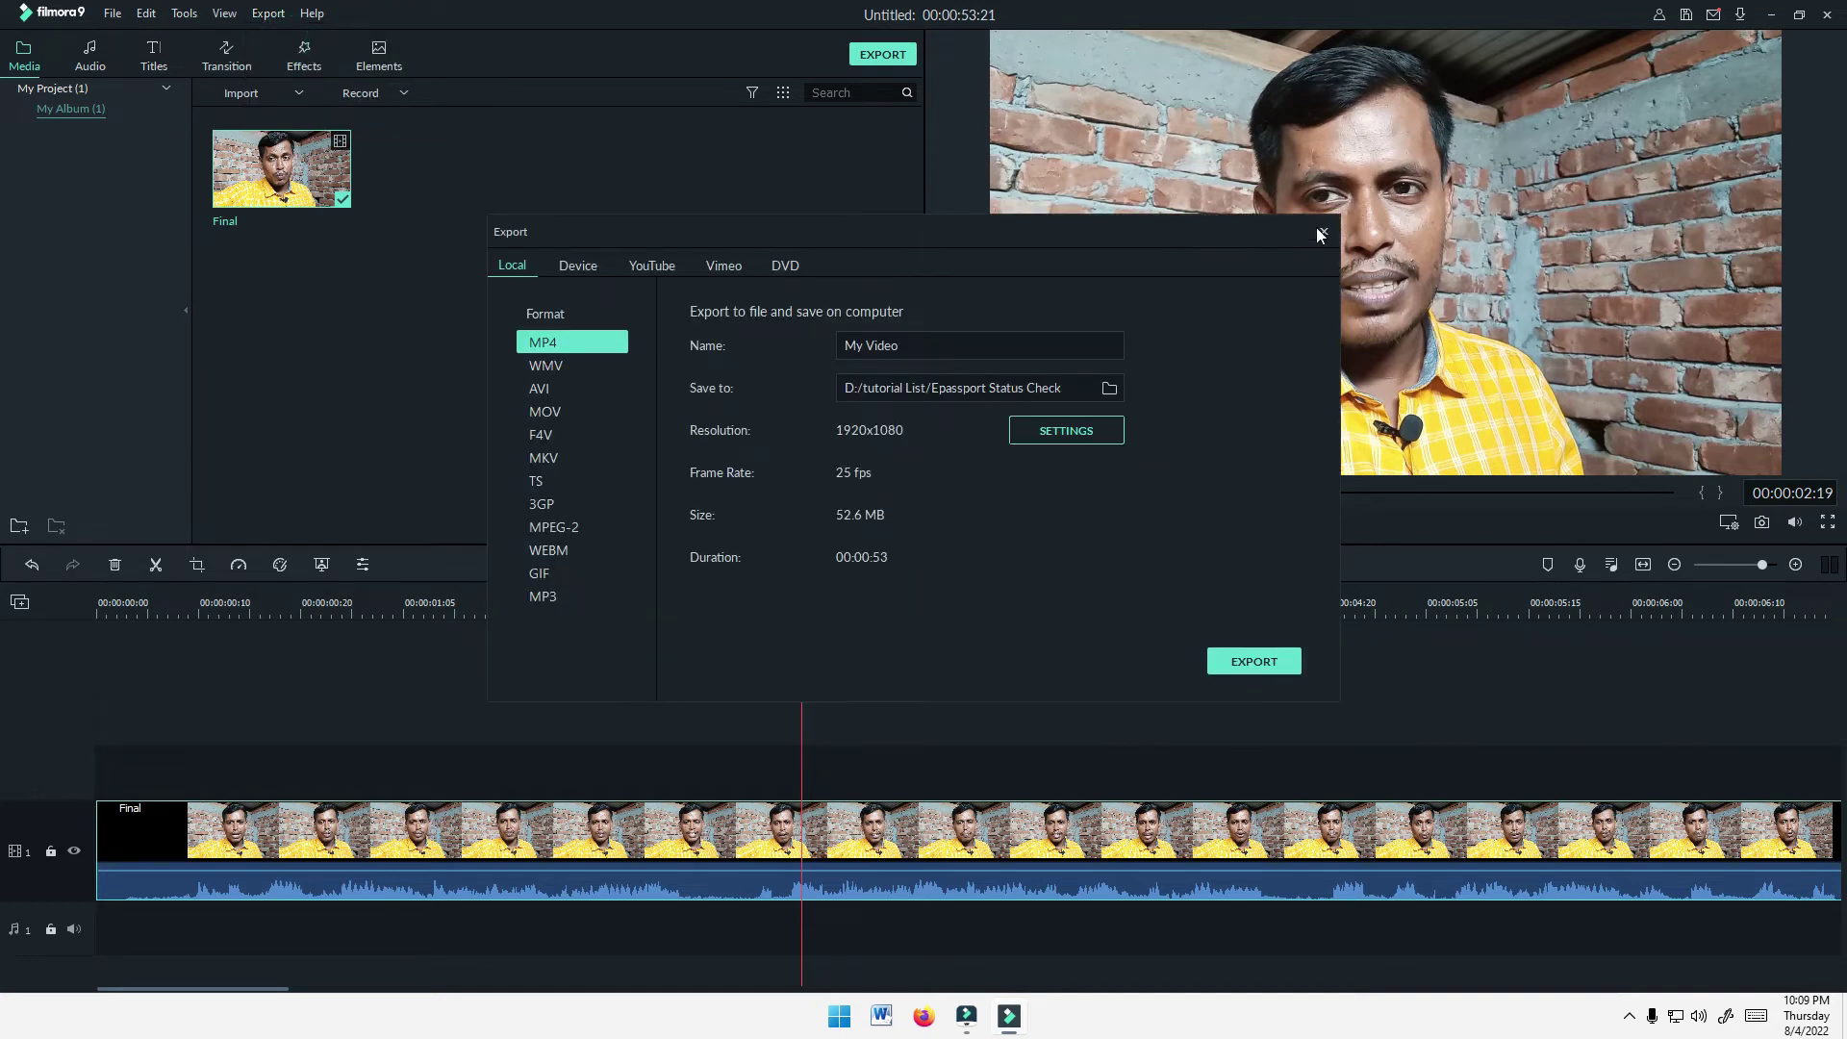
left_click(1322, 231)
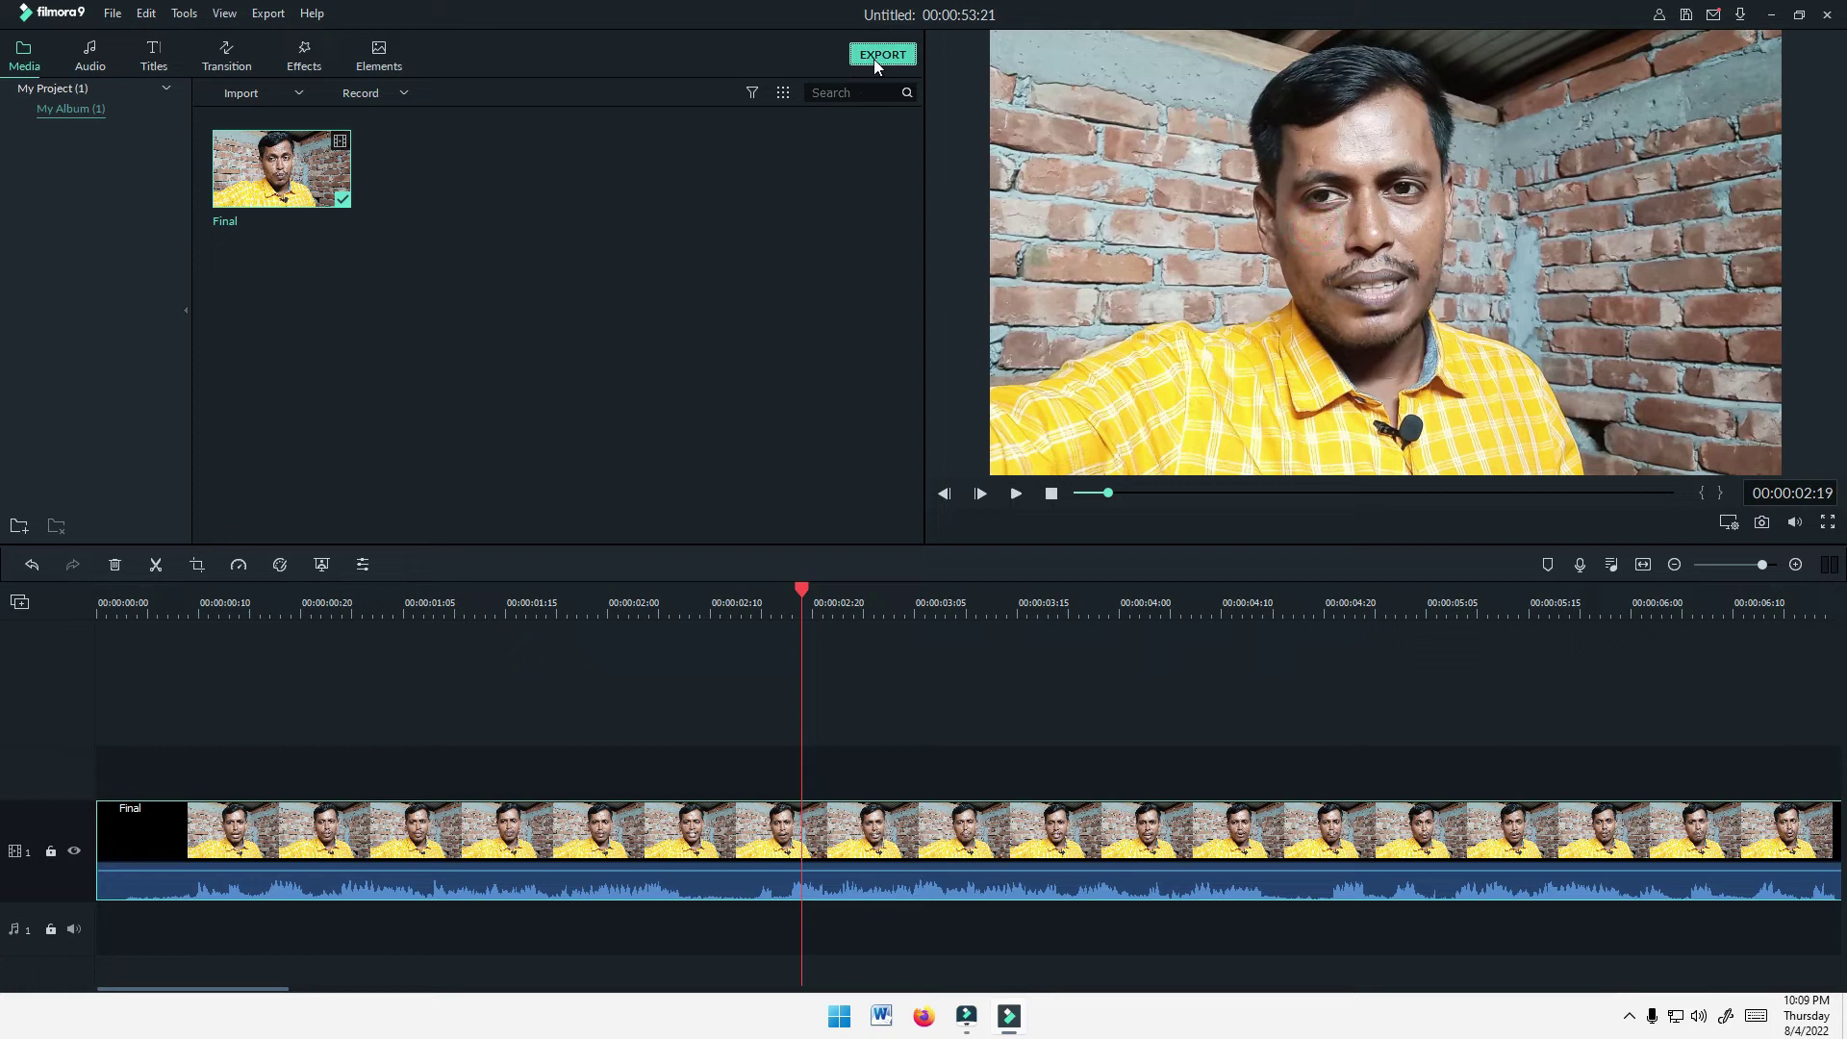
Open the export options for a local MP4 file and check the output name and save folder.
left_click(873, 59)
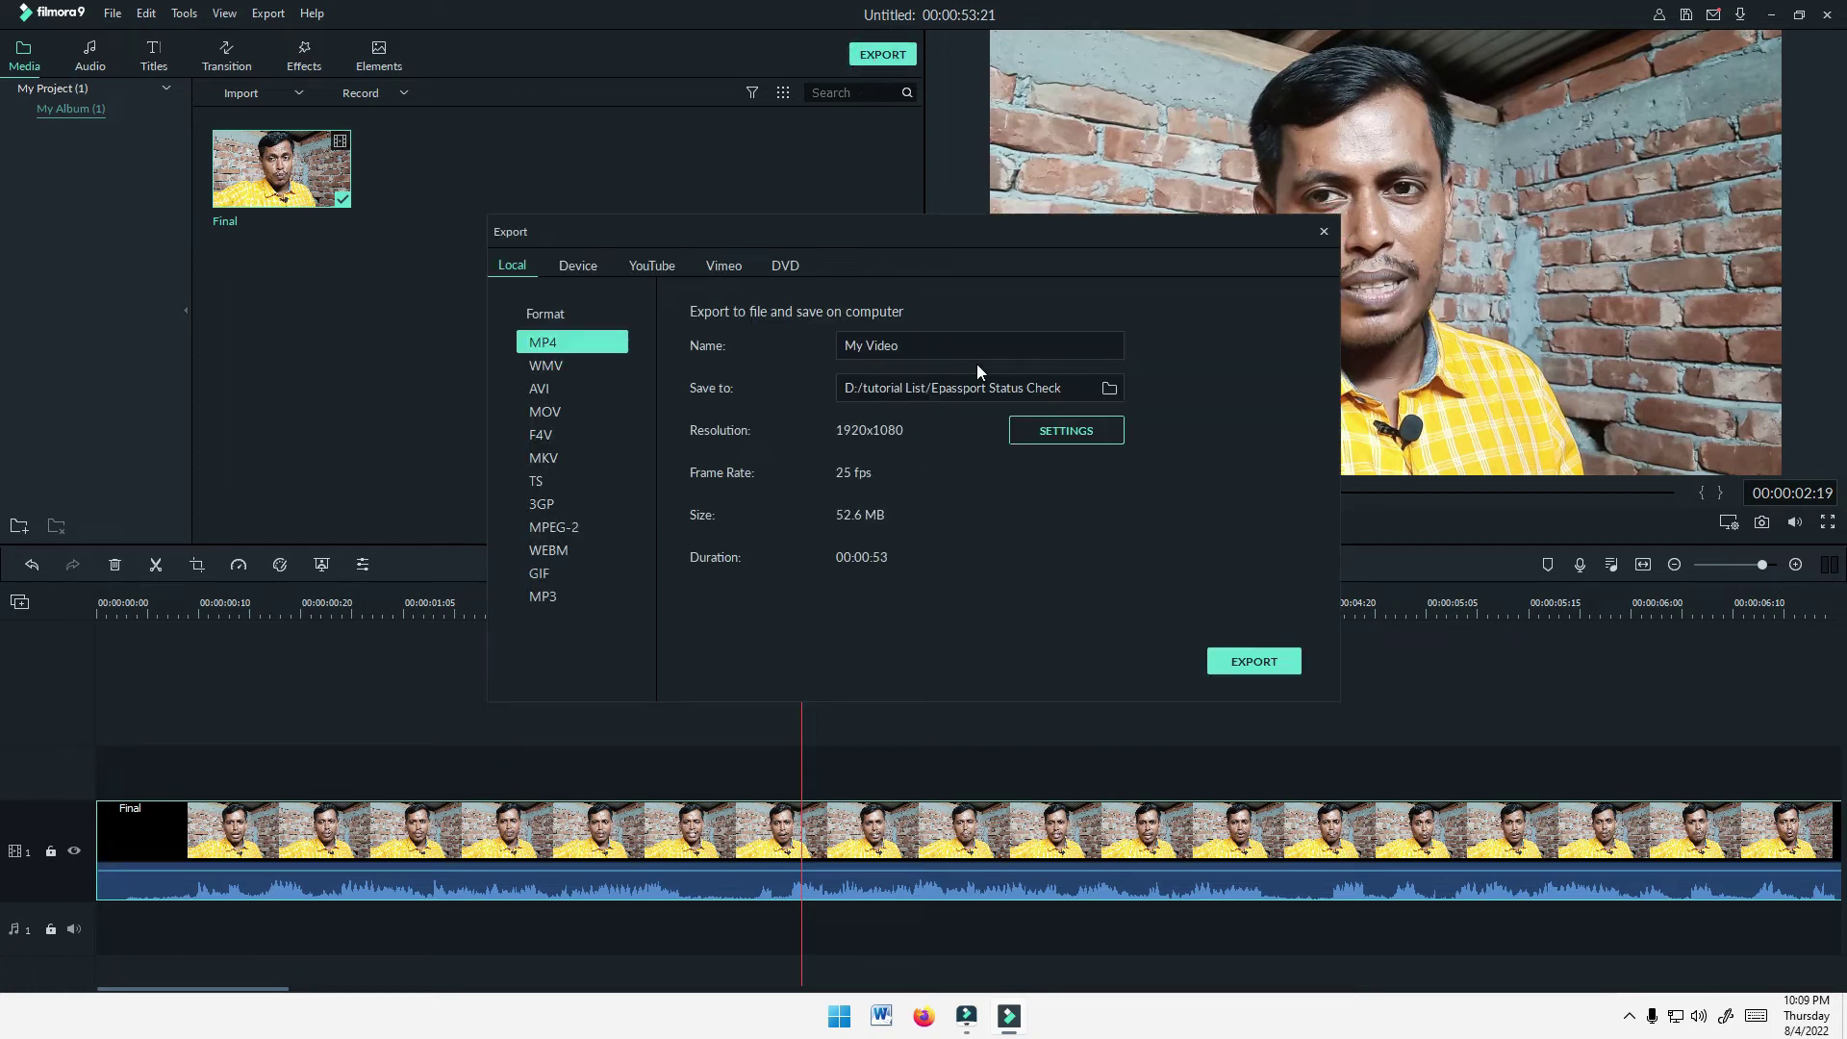
left_click_drag(961, 234, 859, 234)
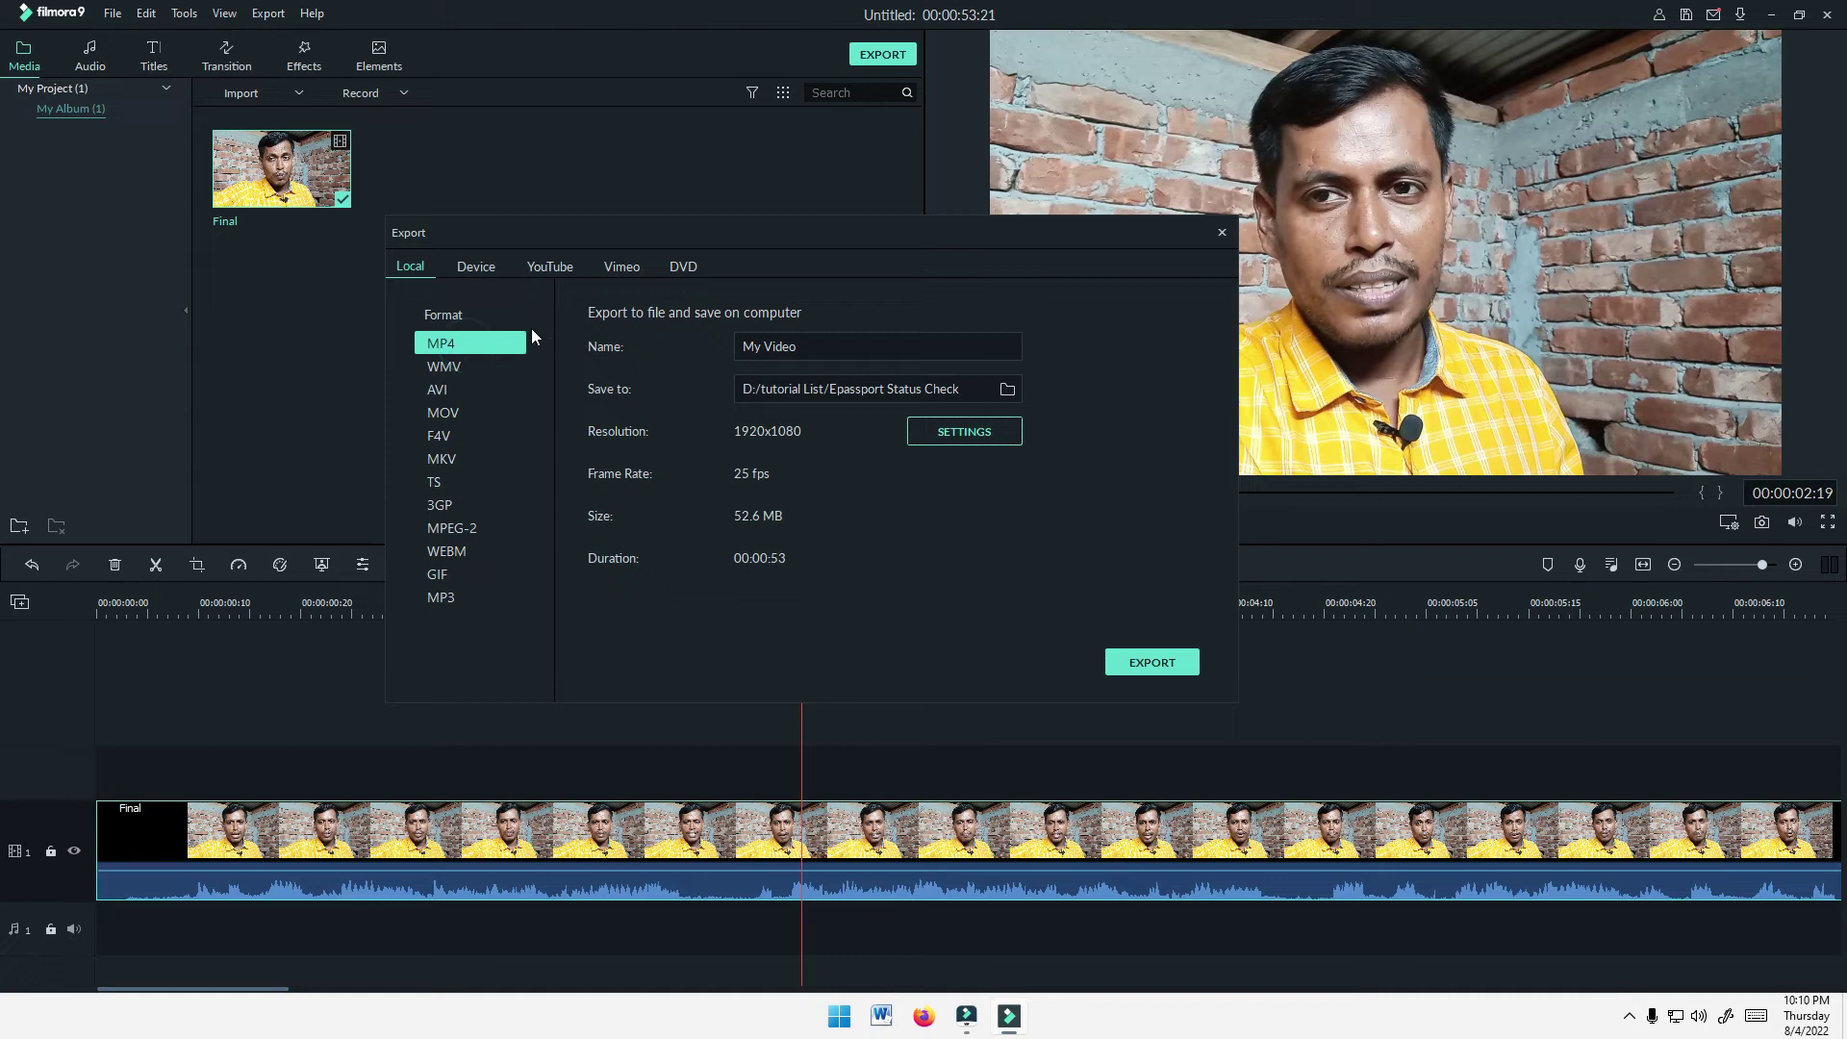
triple_click(801, 355)
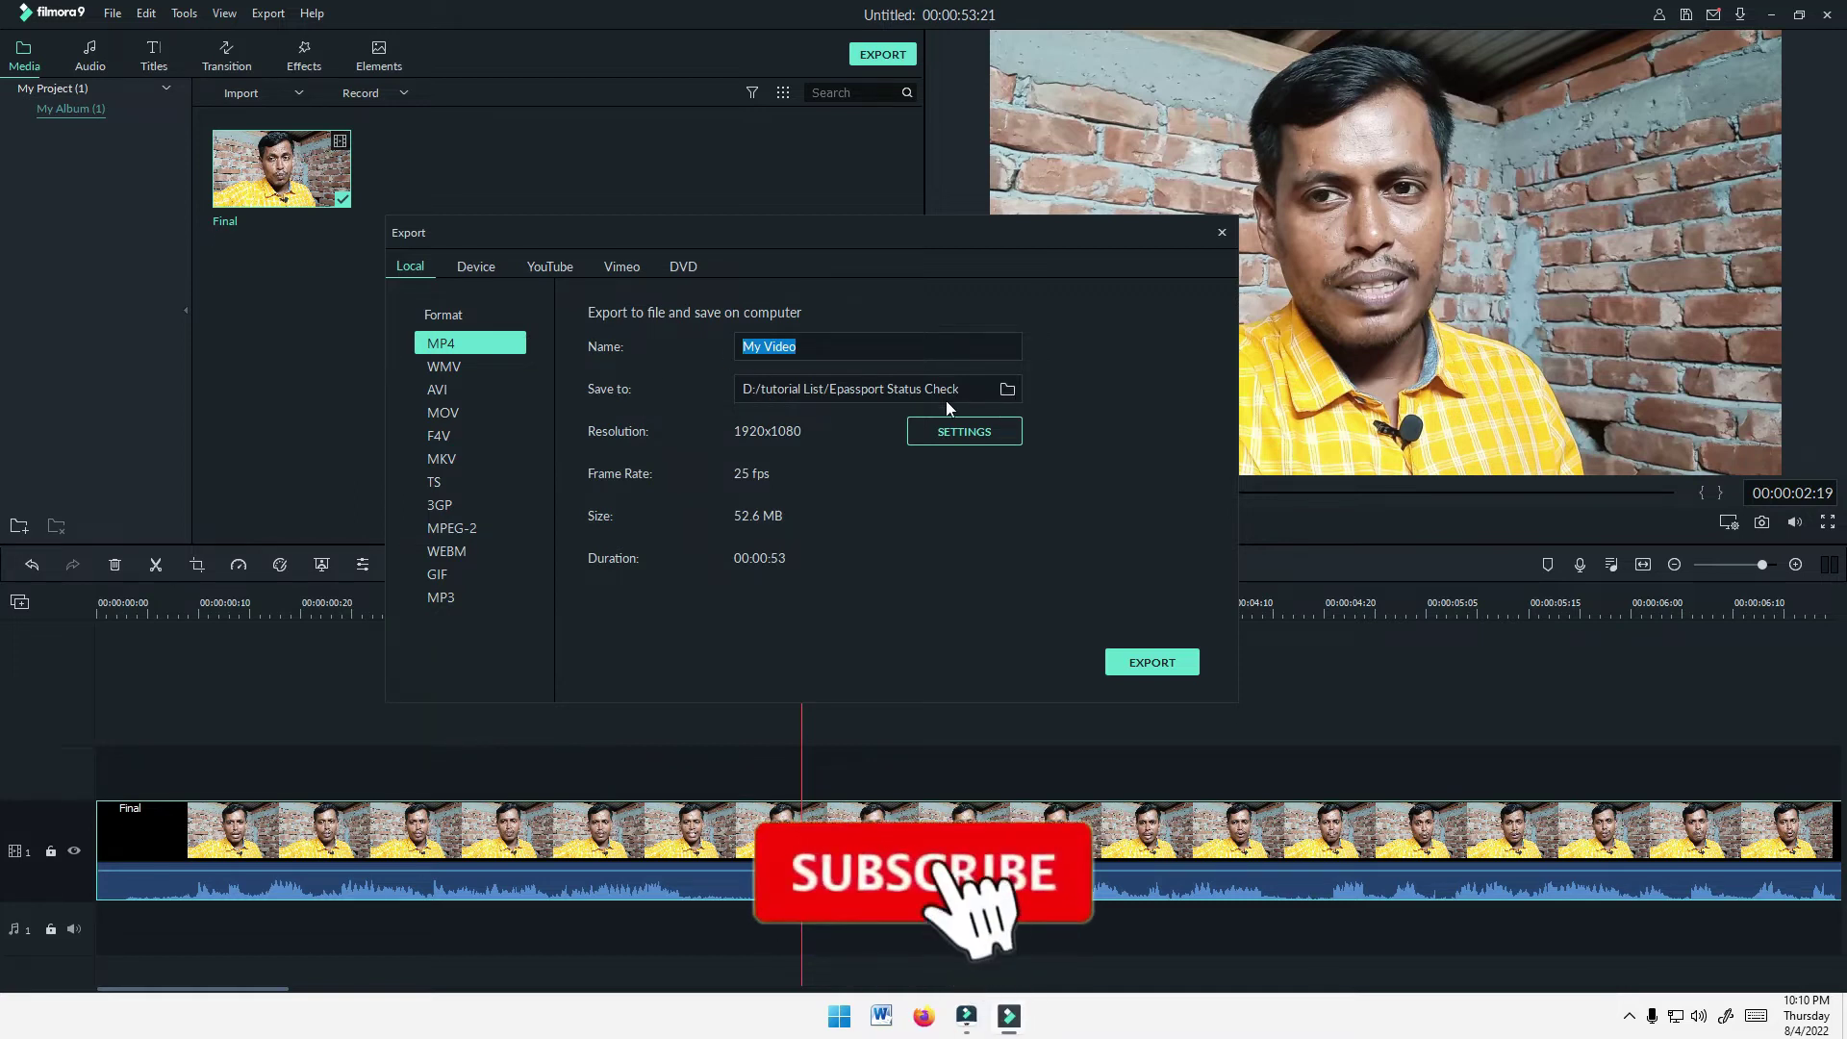
left_click(1008, 390)
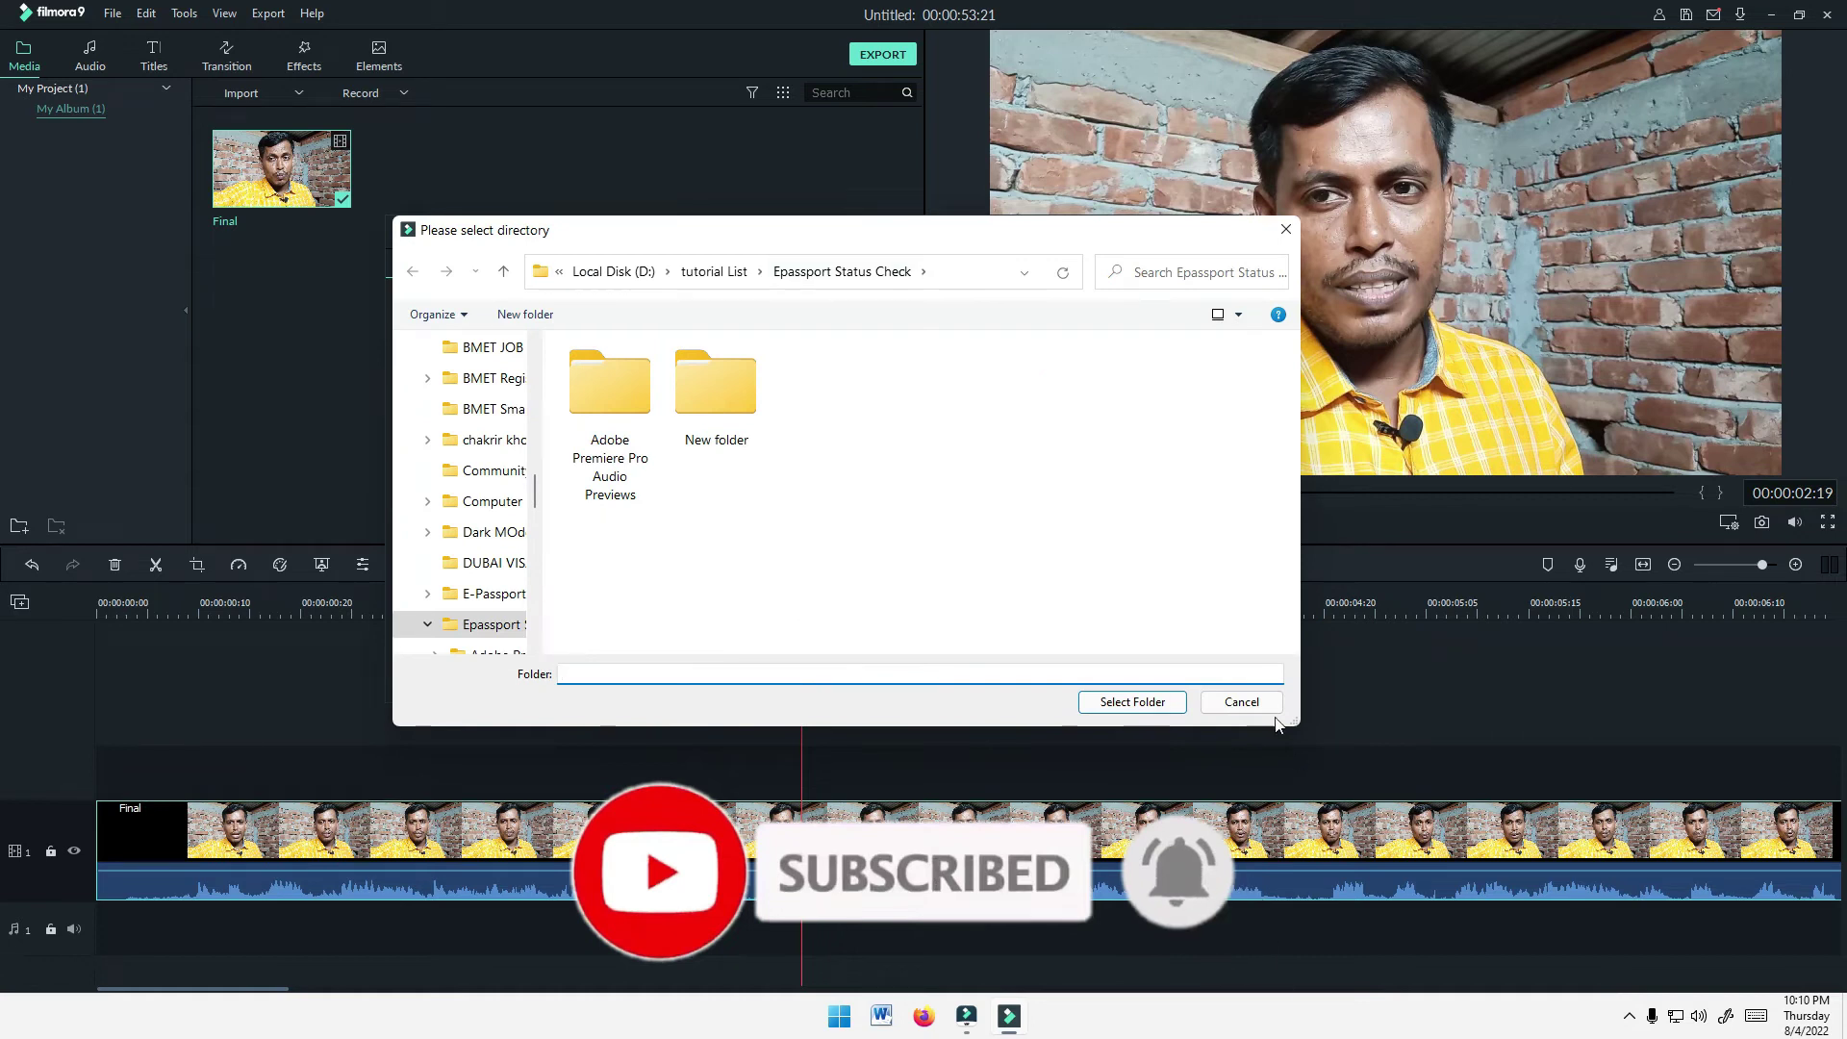
left_click(1239, 704)
left_click(587, 429)
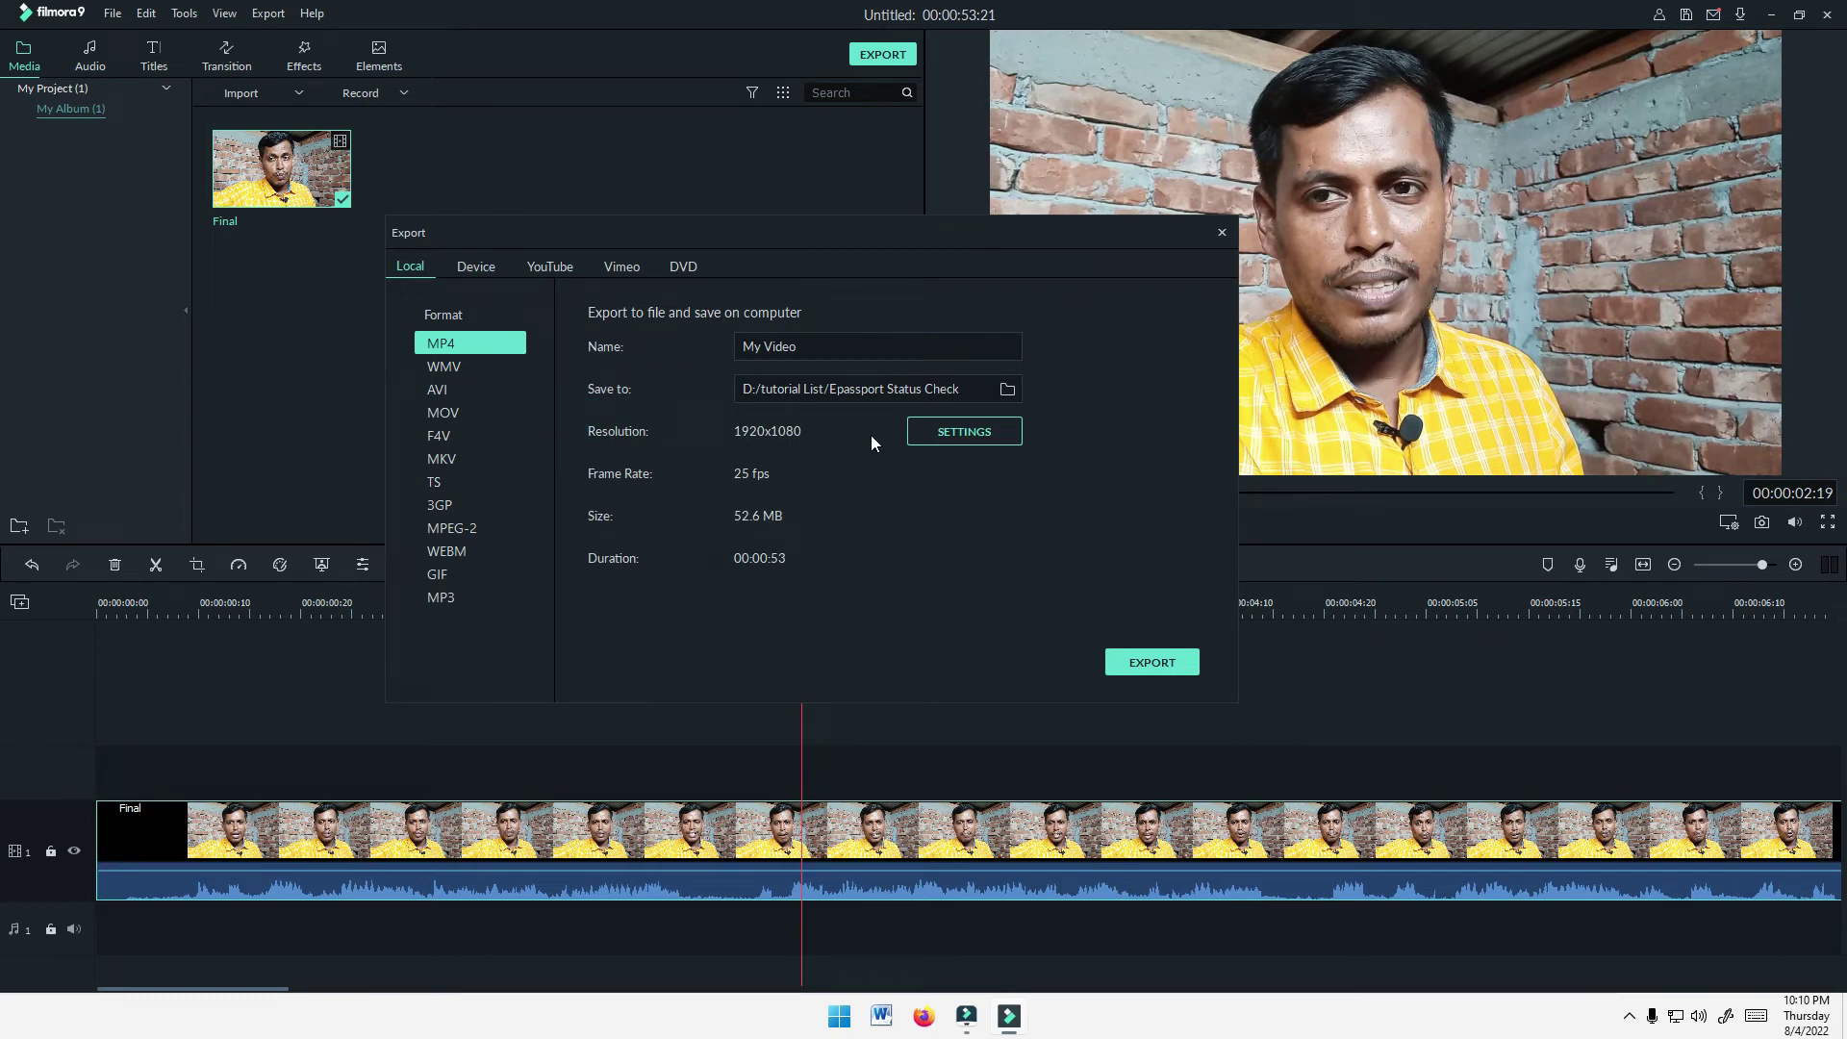
Set the MP4 export quality to Best and review the available video encoders and resolutions.
left_click(972, 433)
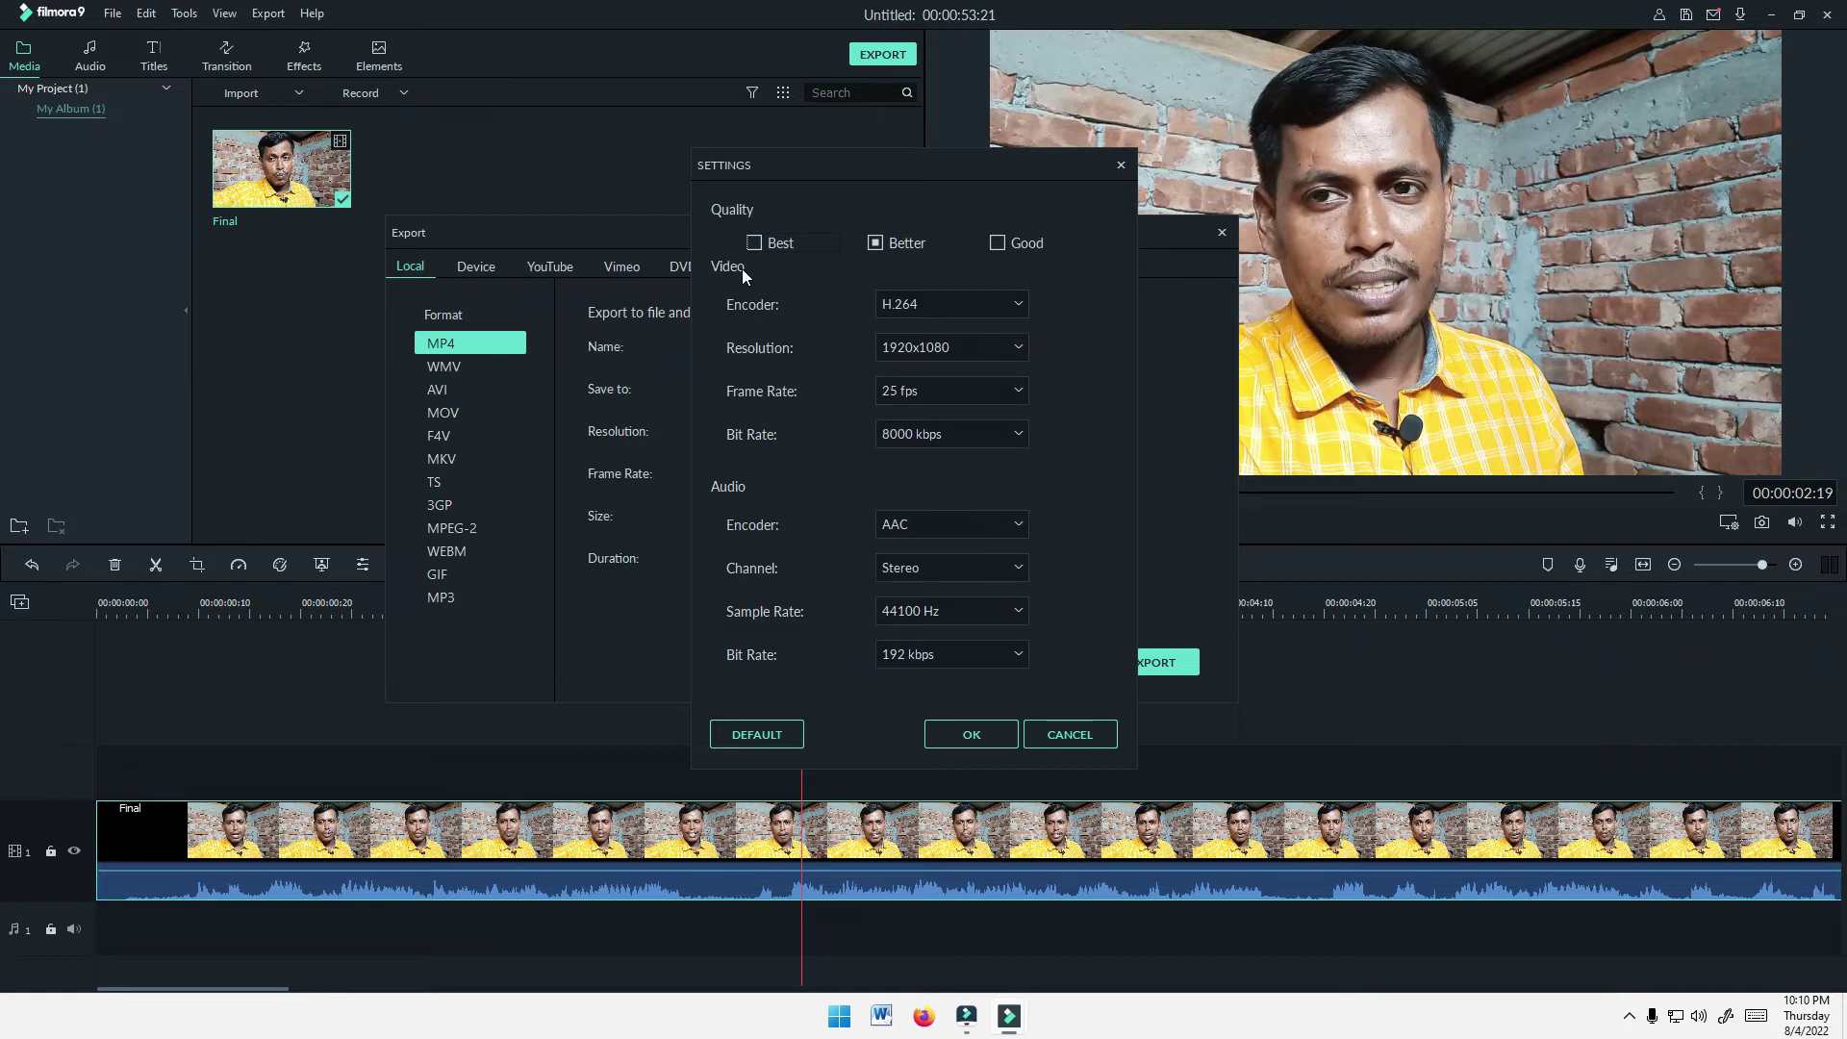
left_click(757, 245)
left_click(938, 304)
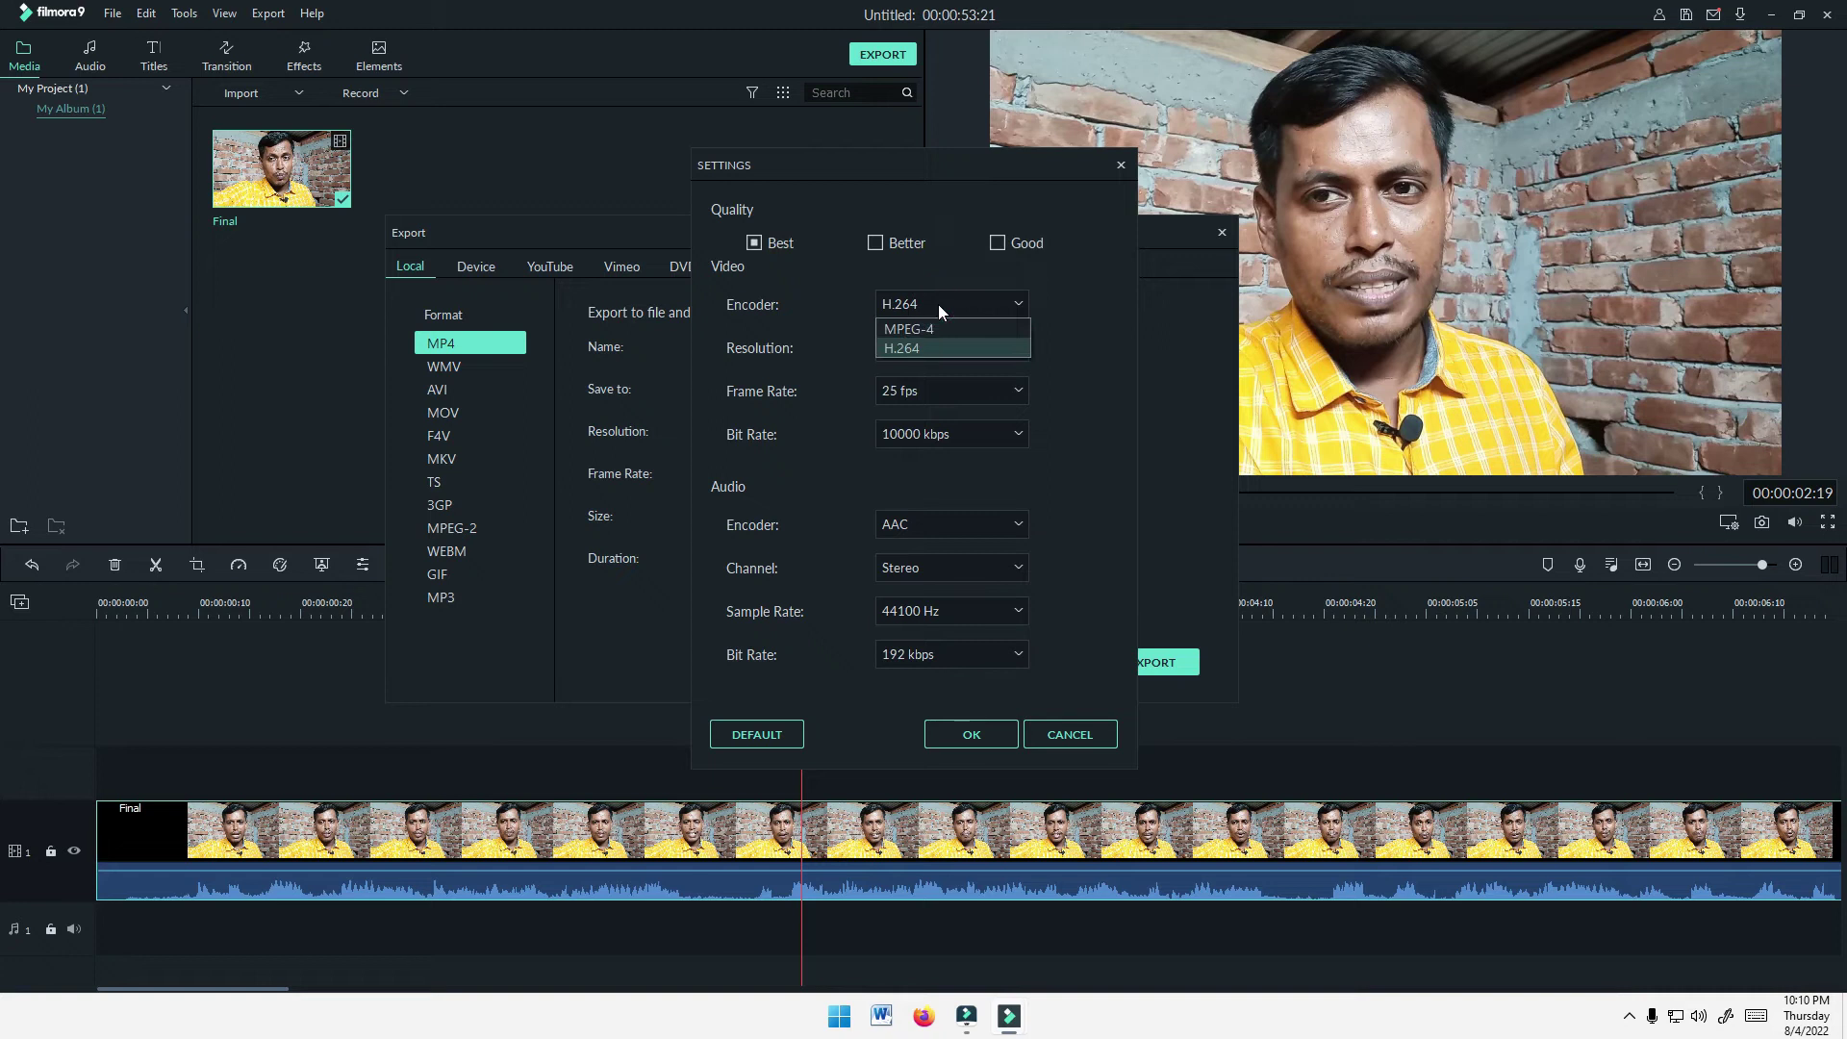
left_click(939, 304)
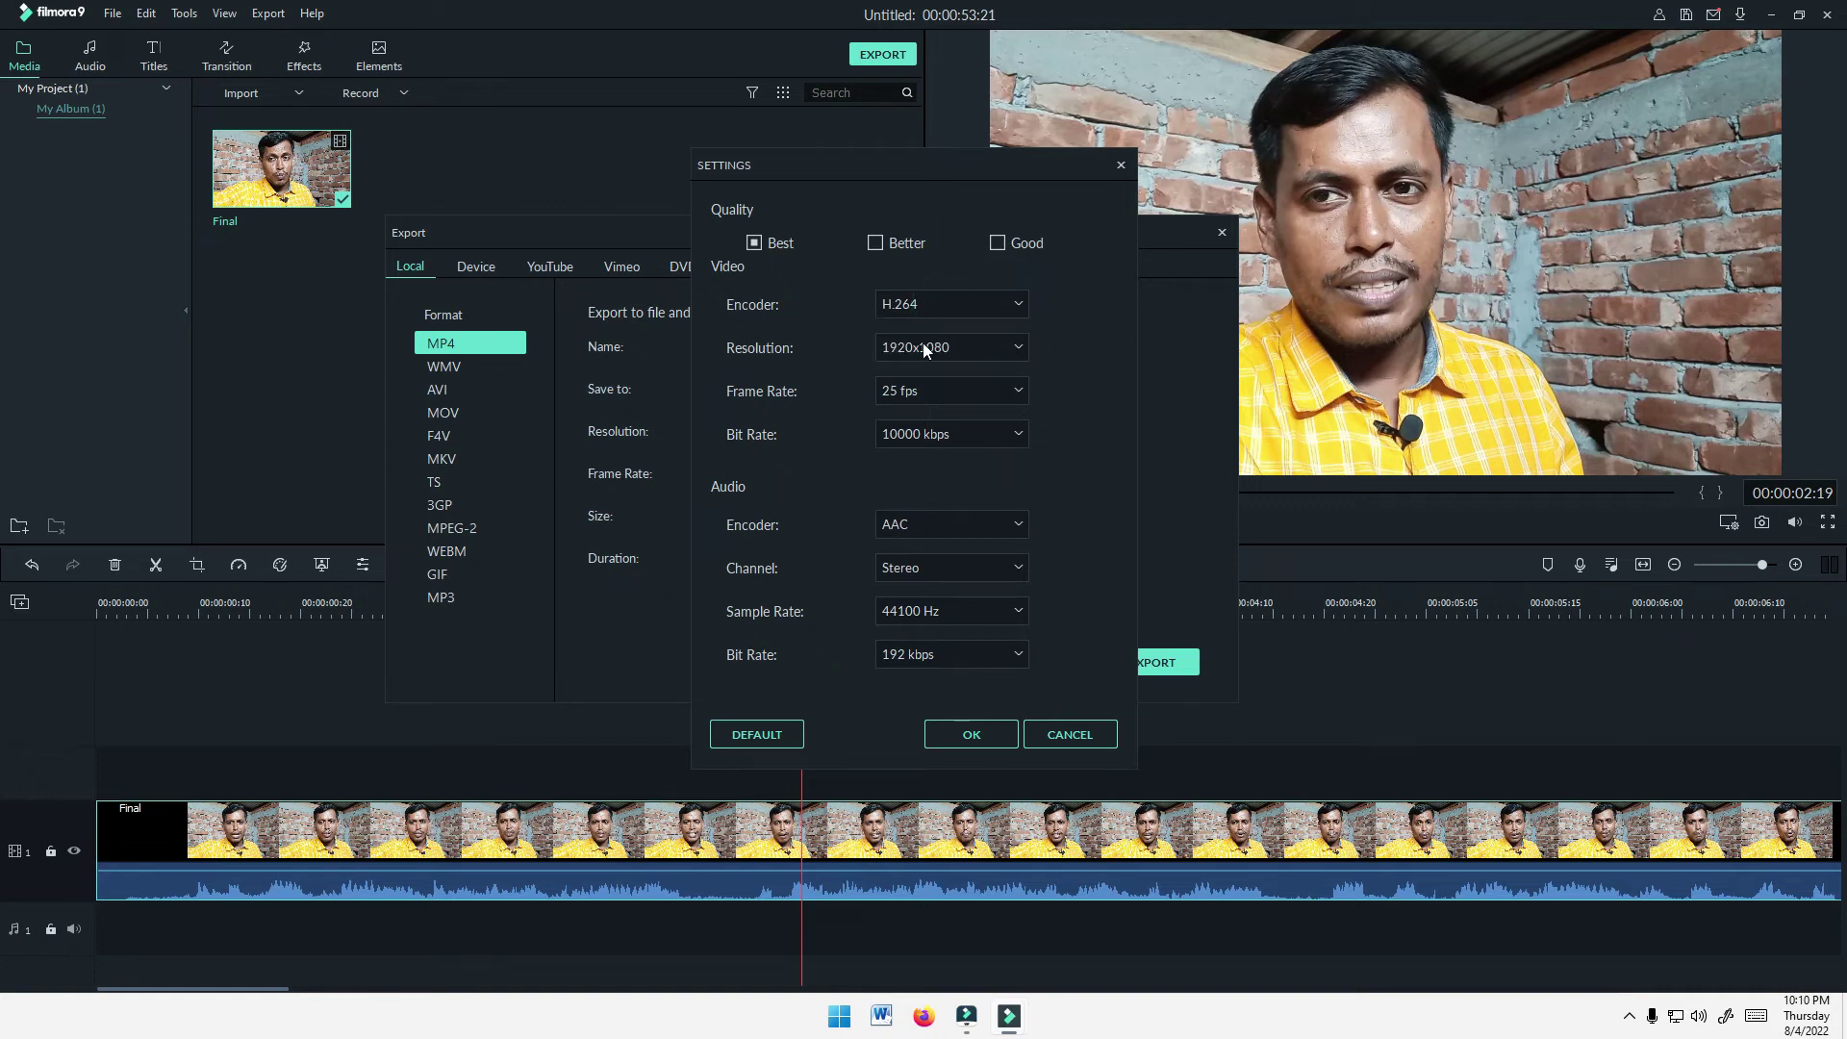
left_click(923, 348)
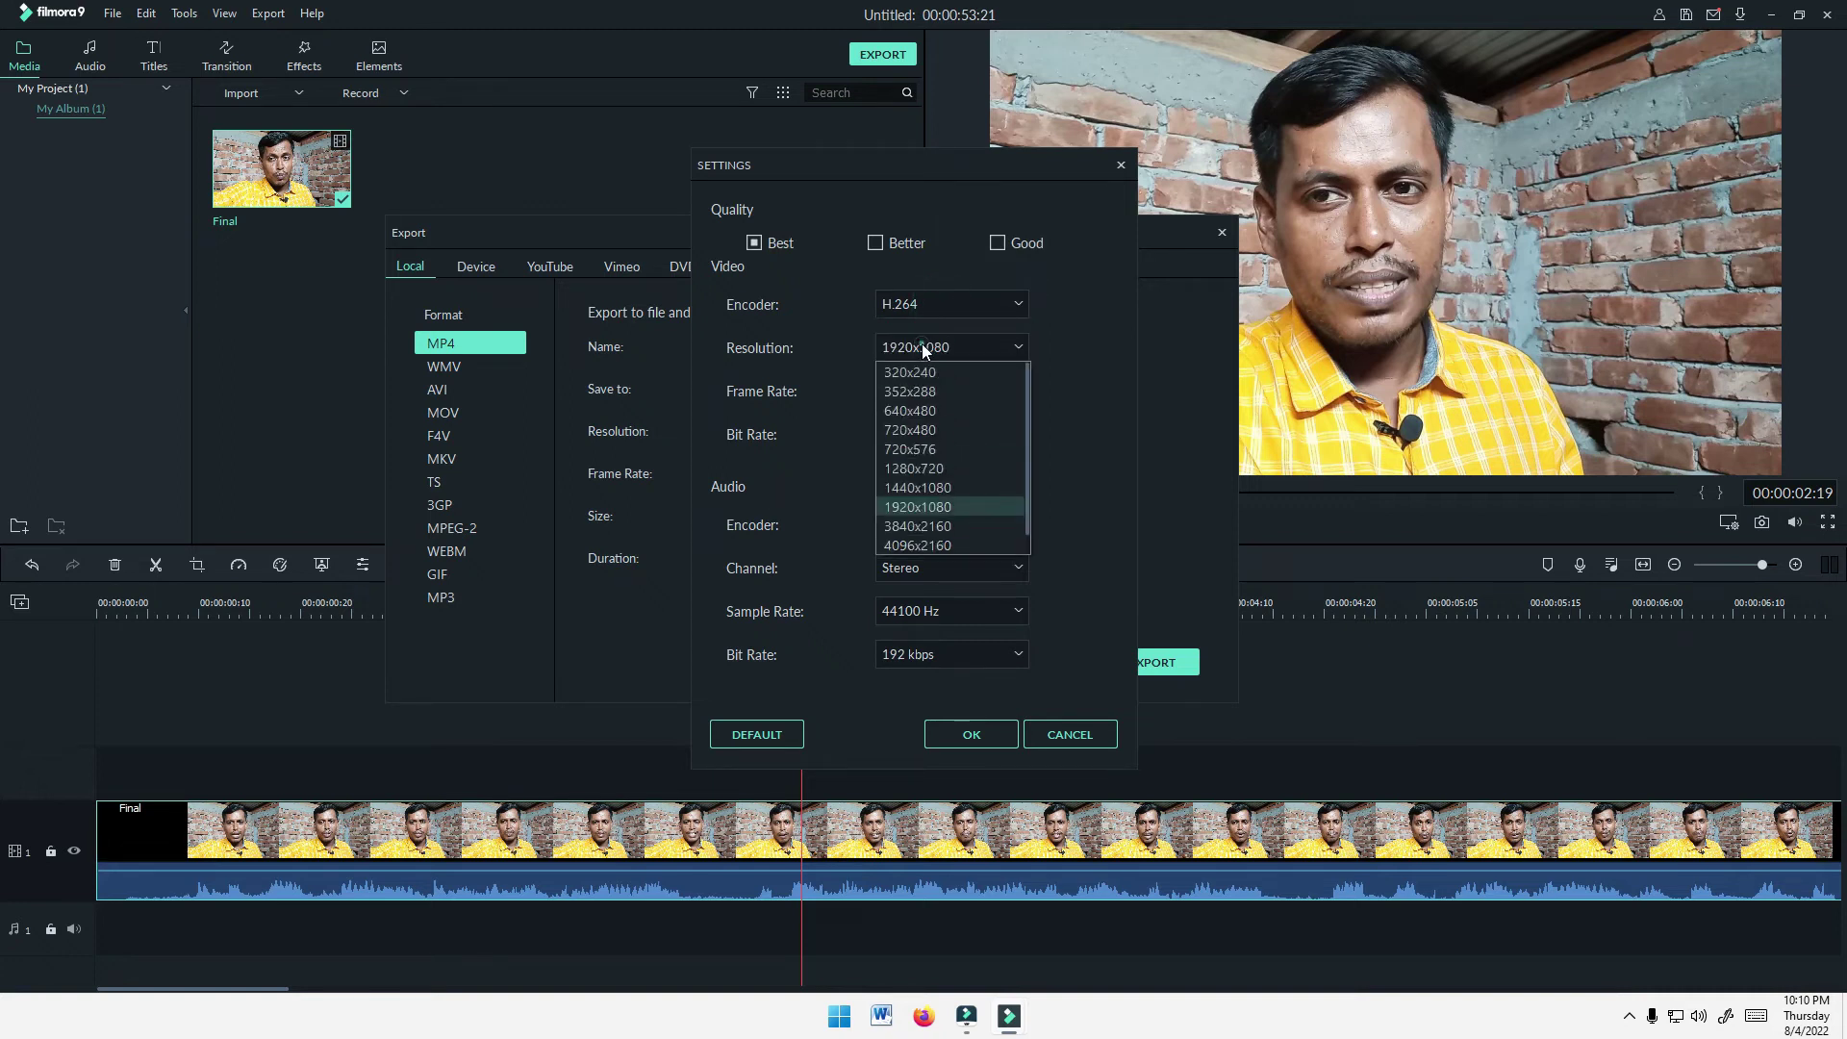
left_click(985, 350)
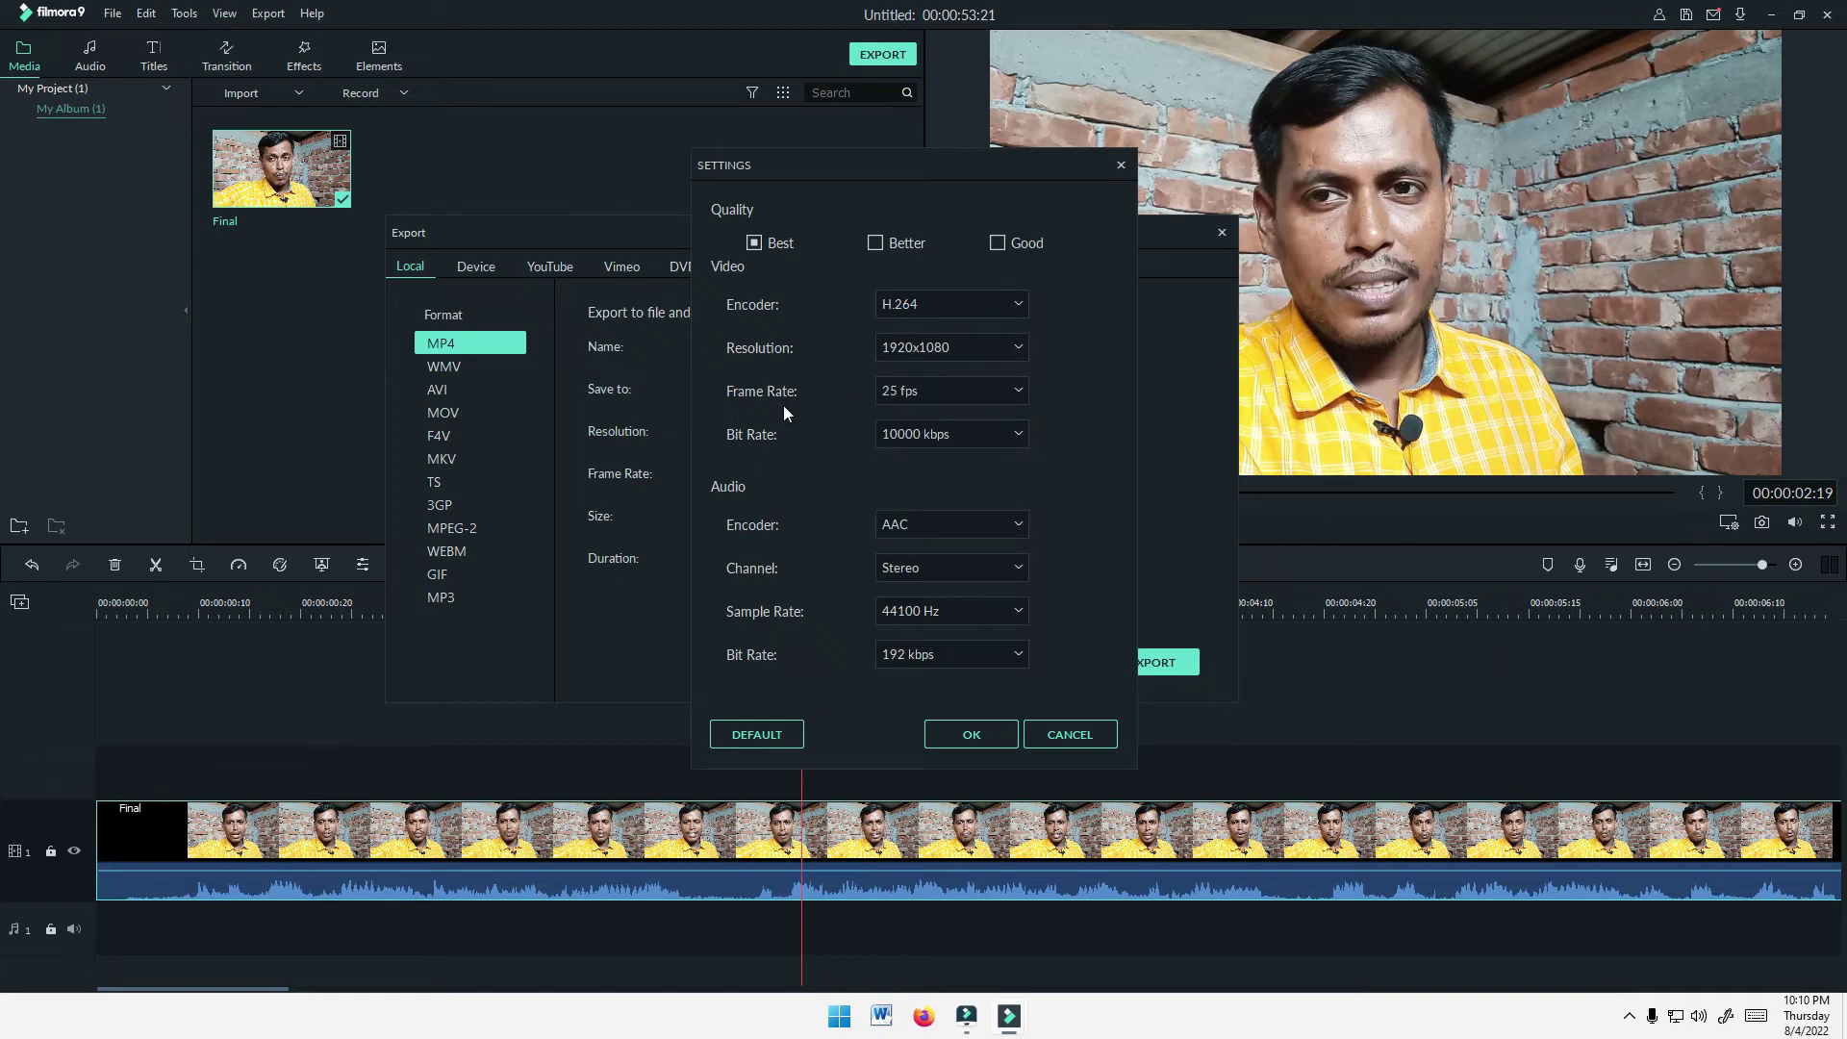
Check the frame rate options, set the video bit rate to 20000 kbps, and apply the export settings.
left_click(934, 394)
left_click(933, 392)
left_click(957, 436)
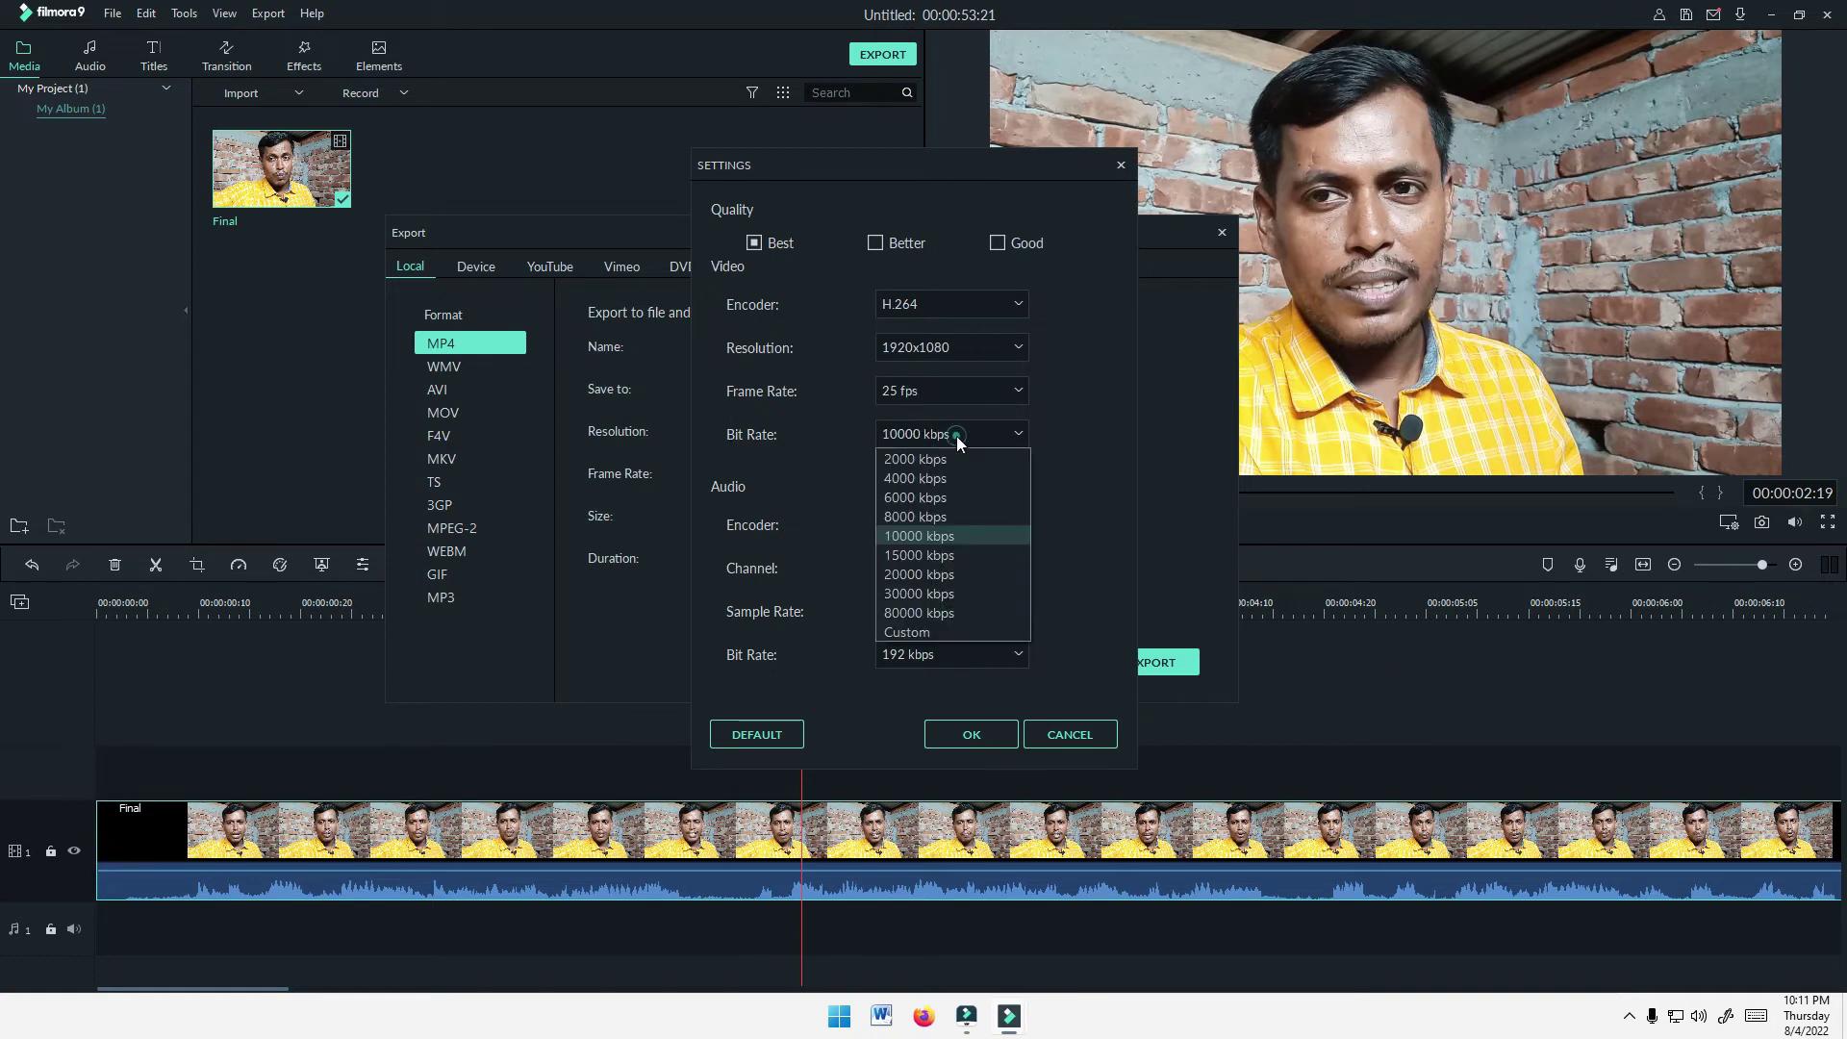
left_click(939, 574)
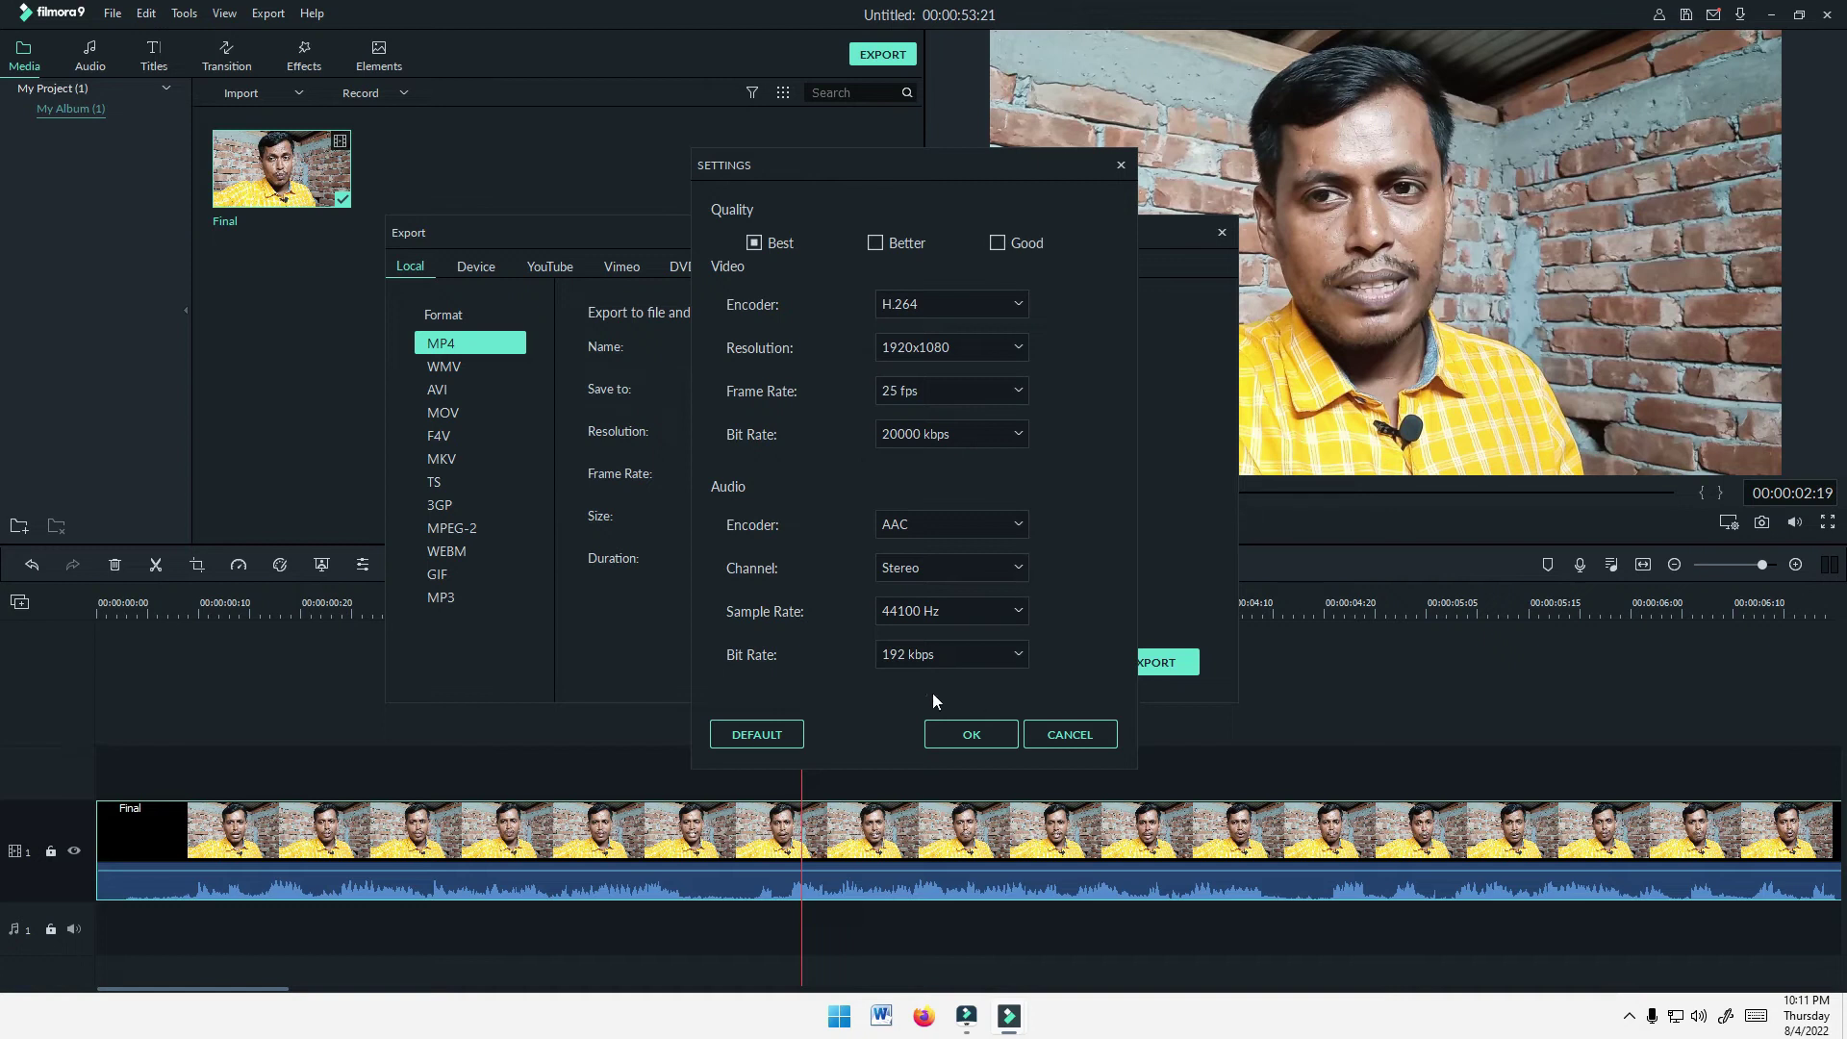
left_click(983, 737)
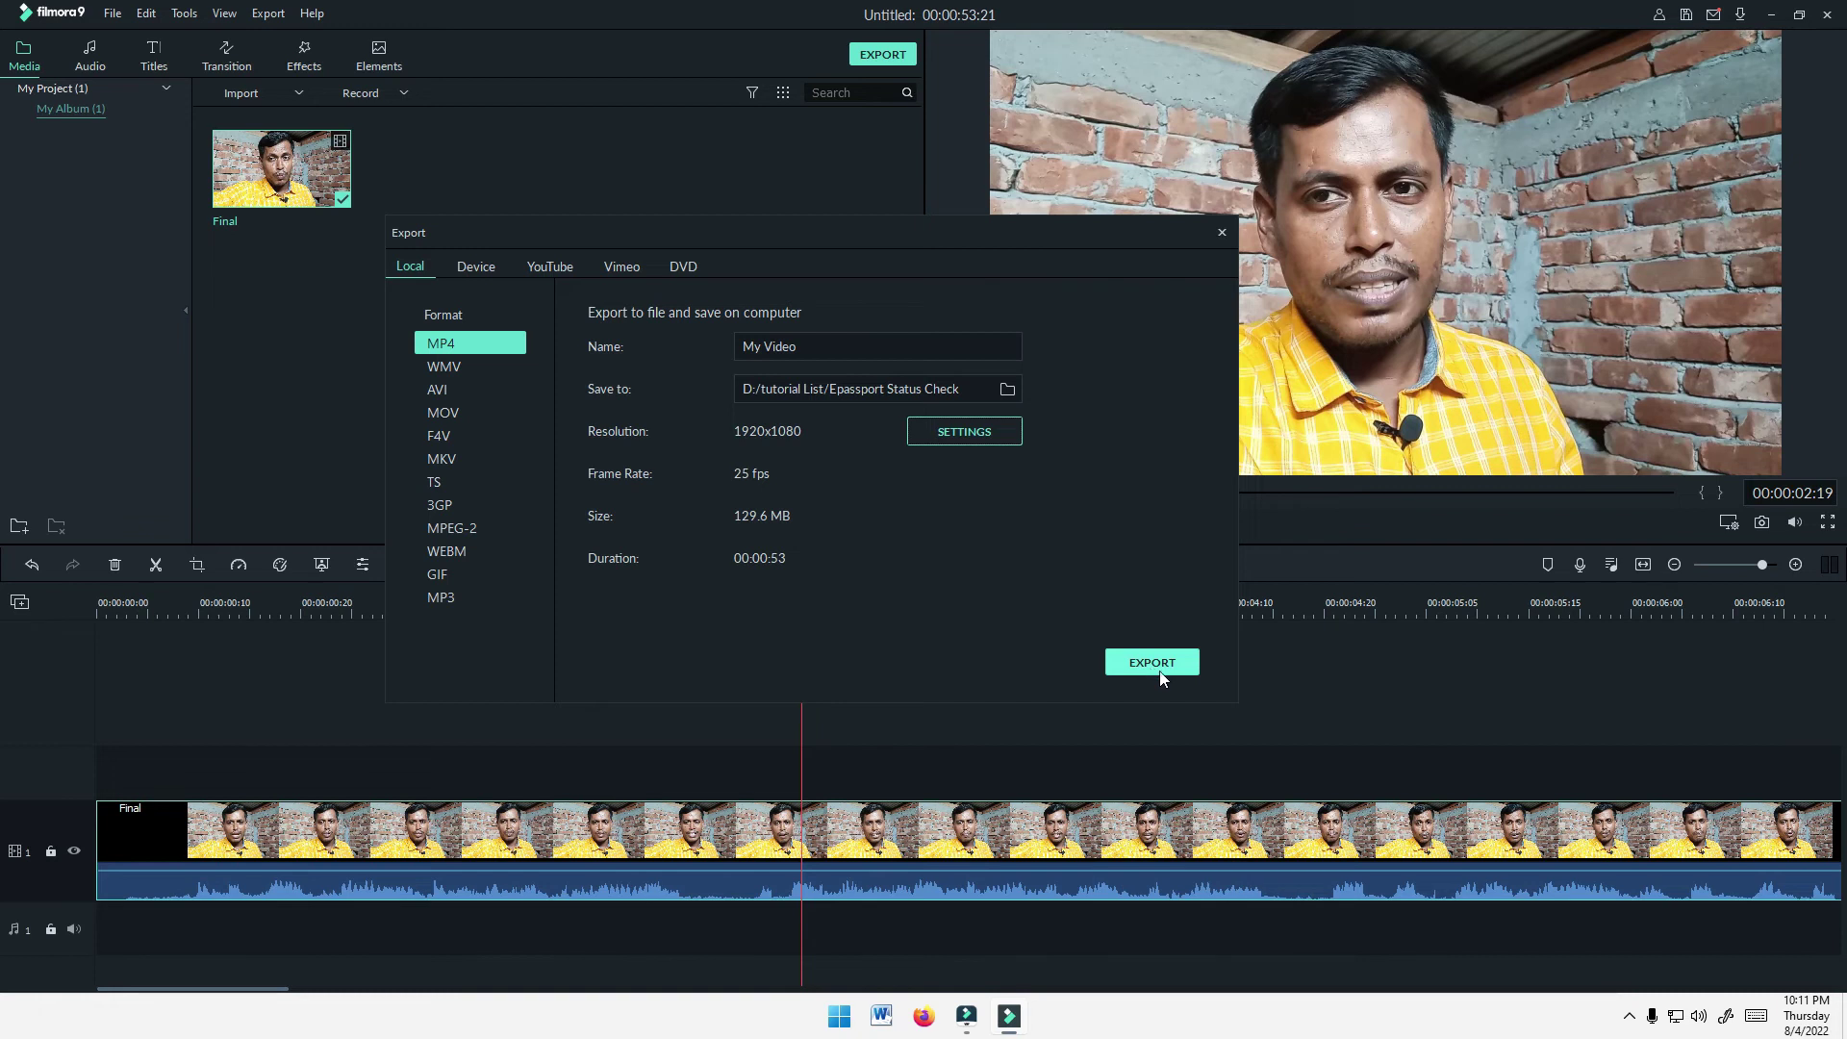
Review the export options for Device, YouTube, Vimeo and DVD.
left_click(477, 268)
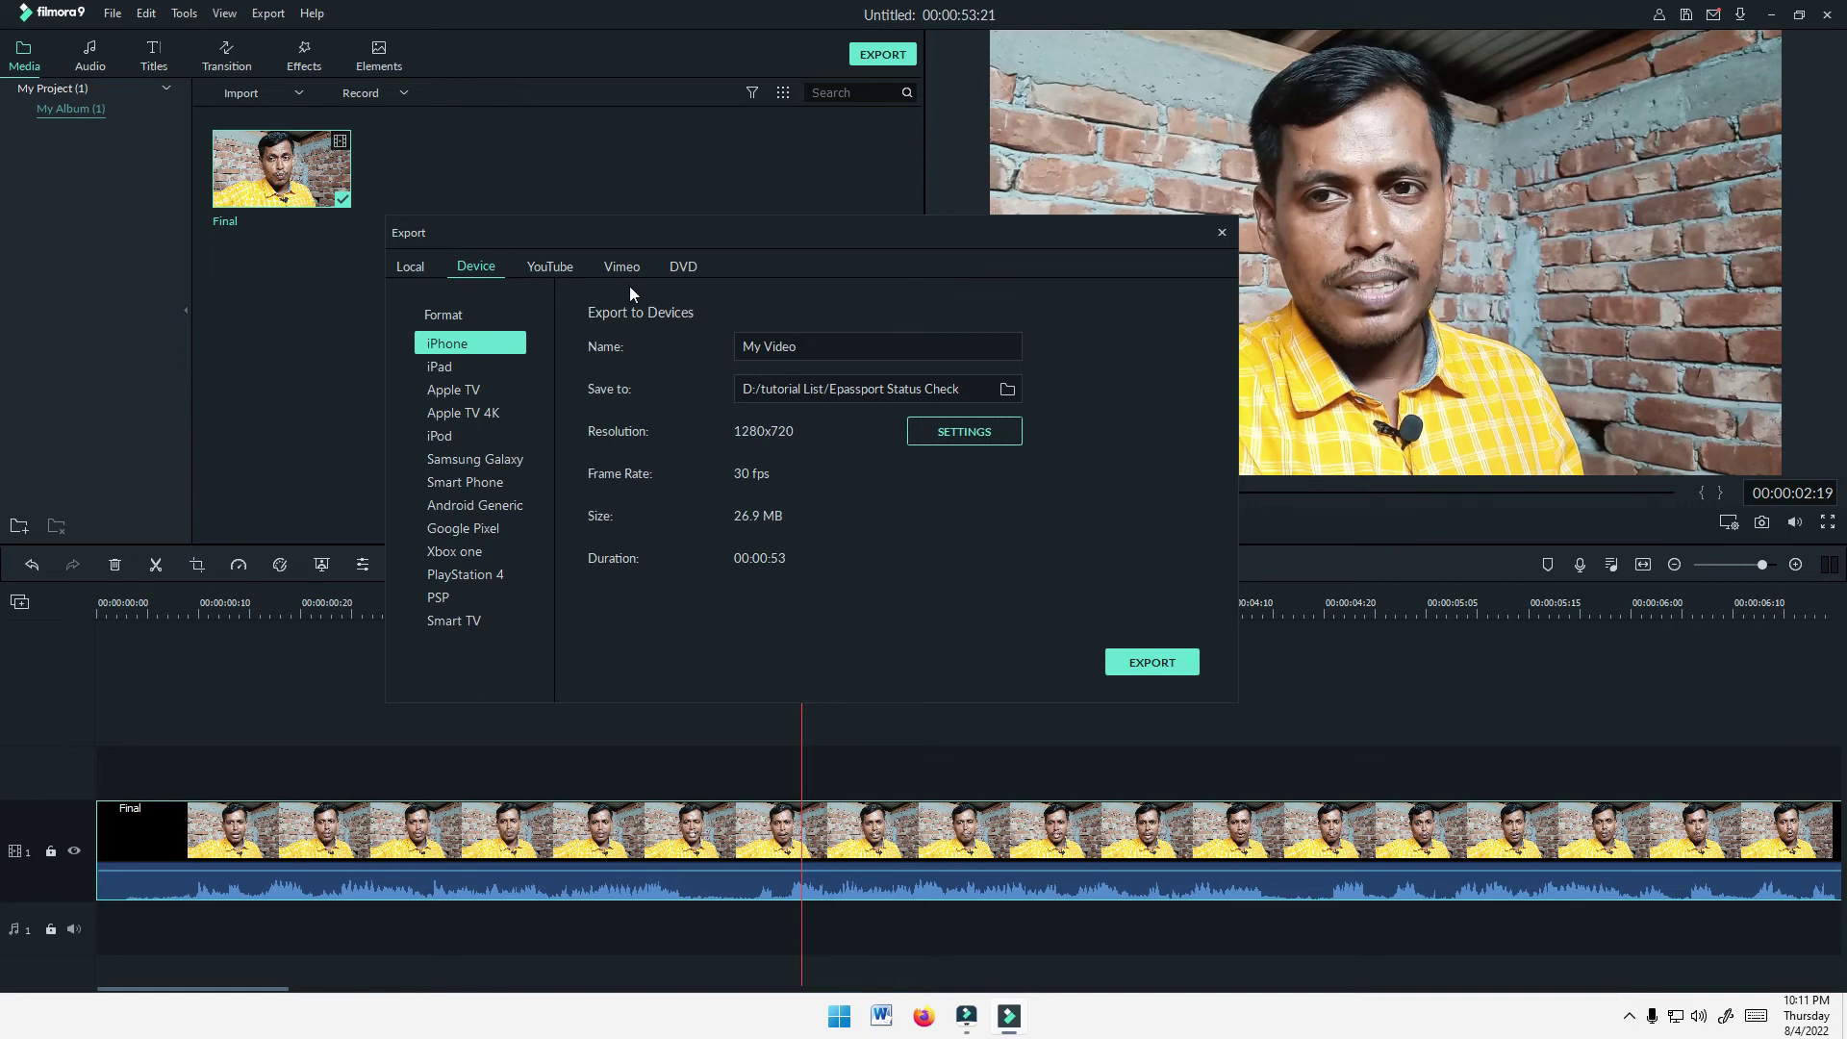
left_click(547, 270)
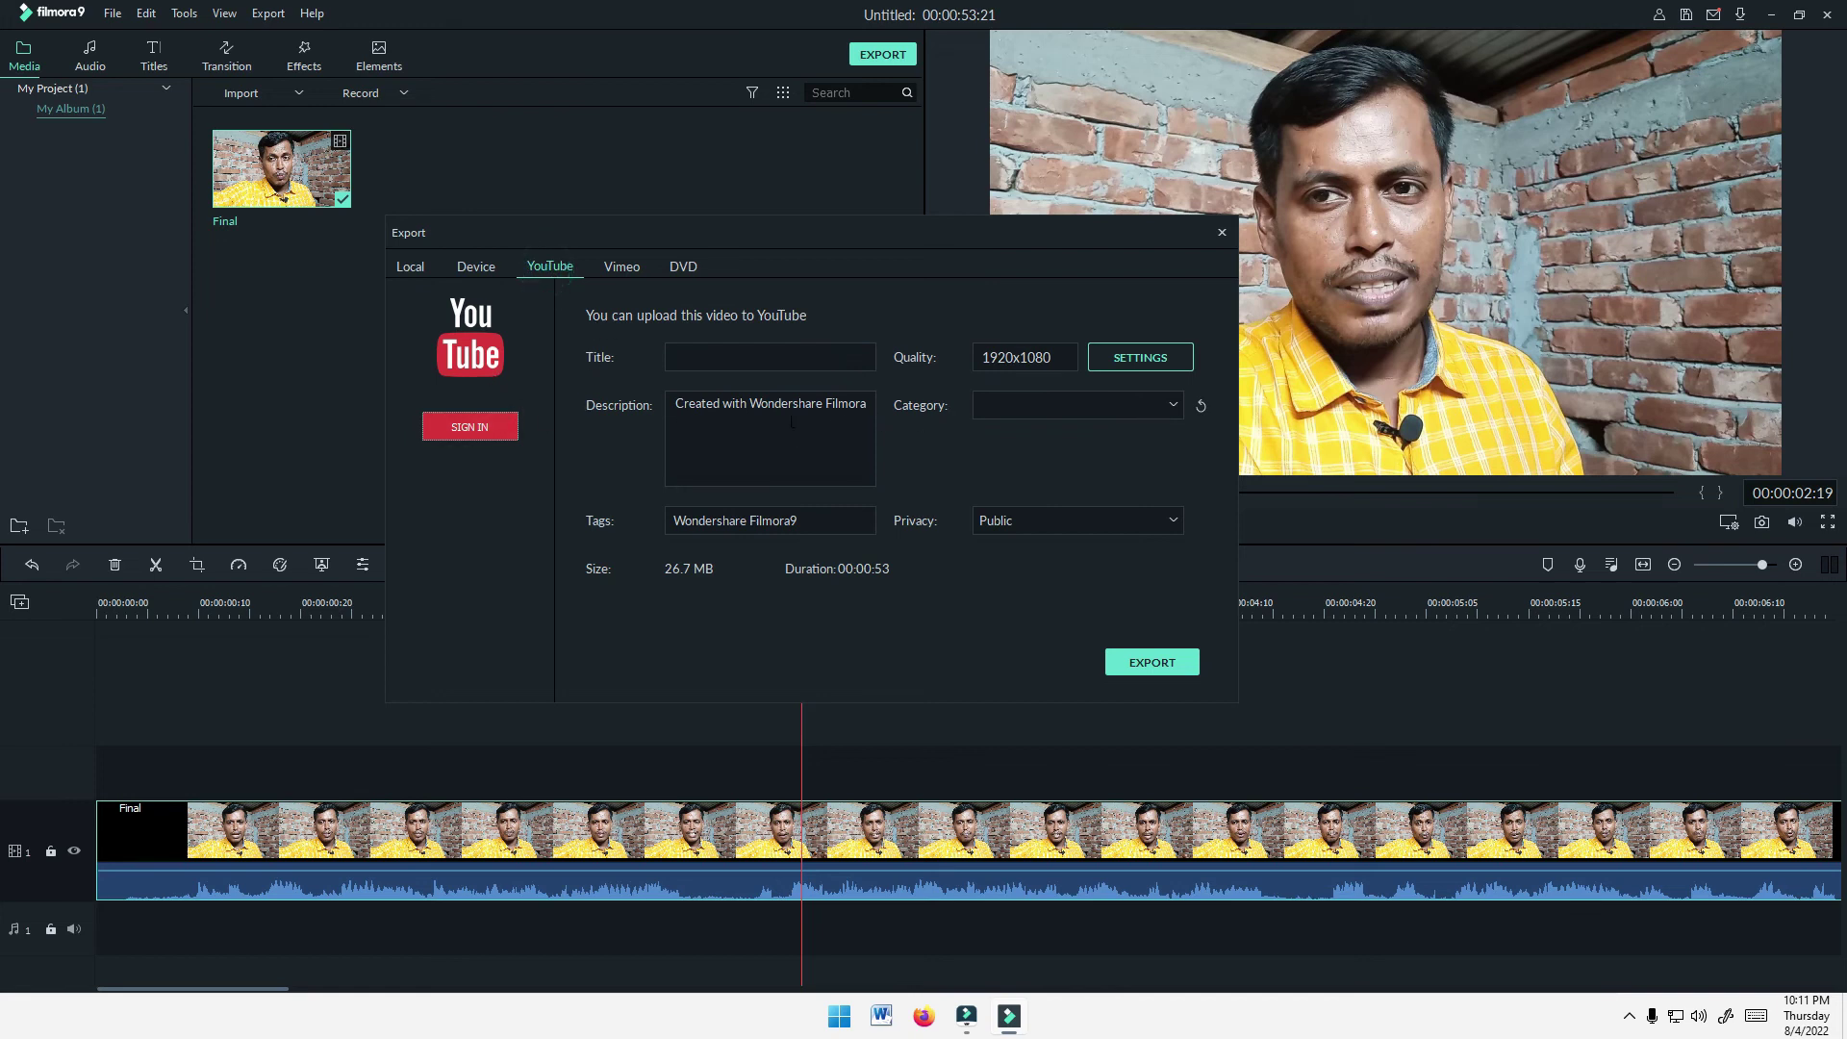
left_click(620, 268)
left_click(681, 270)
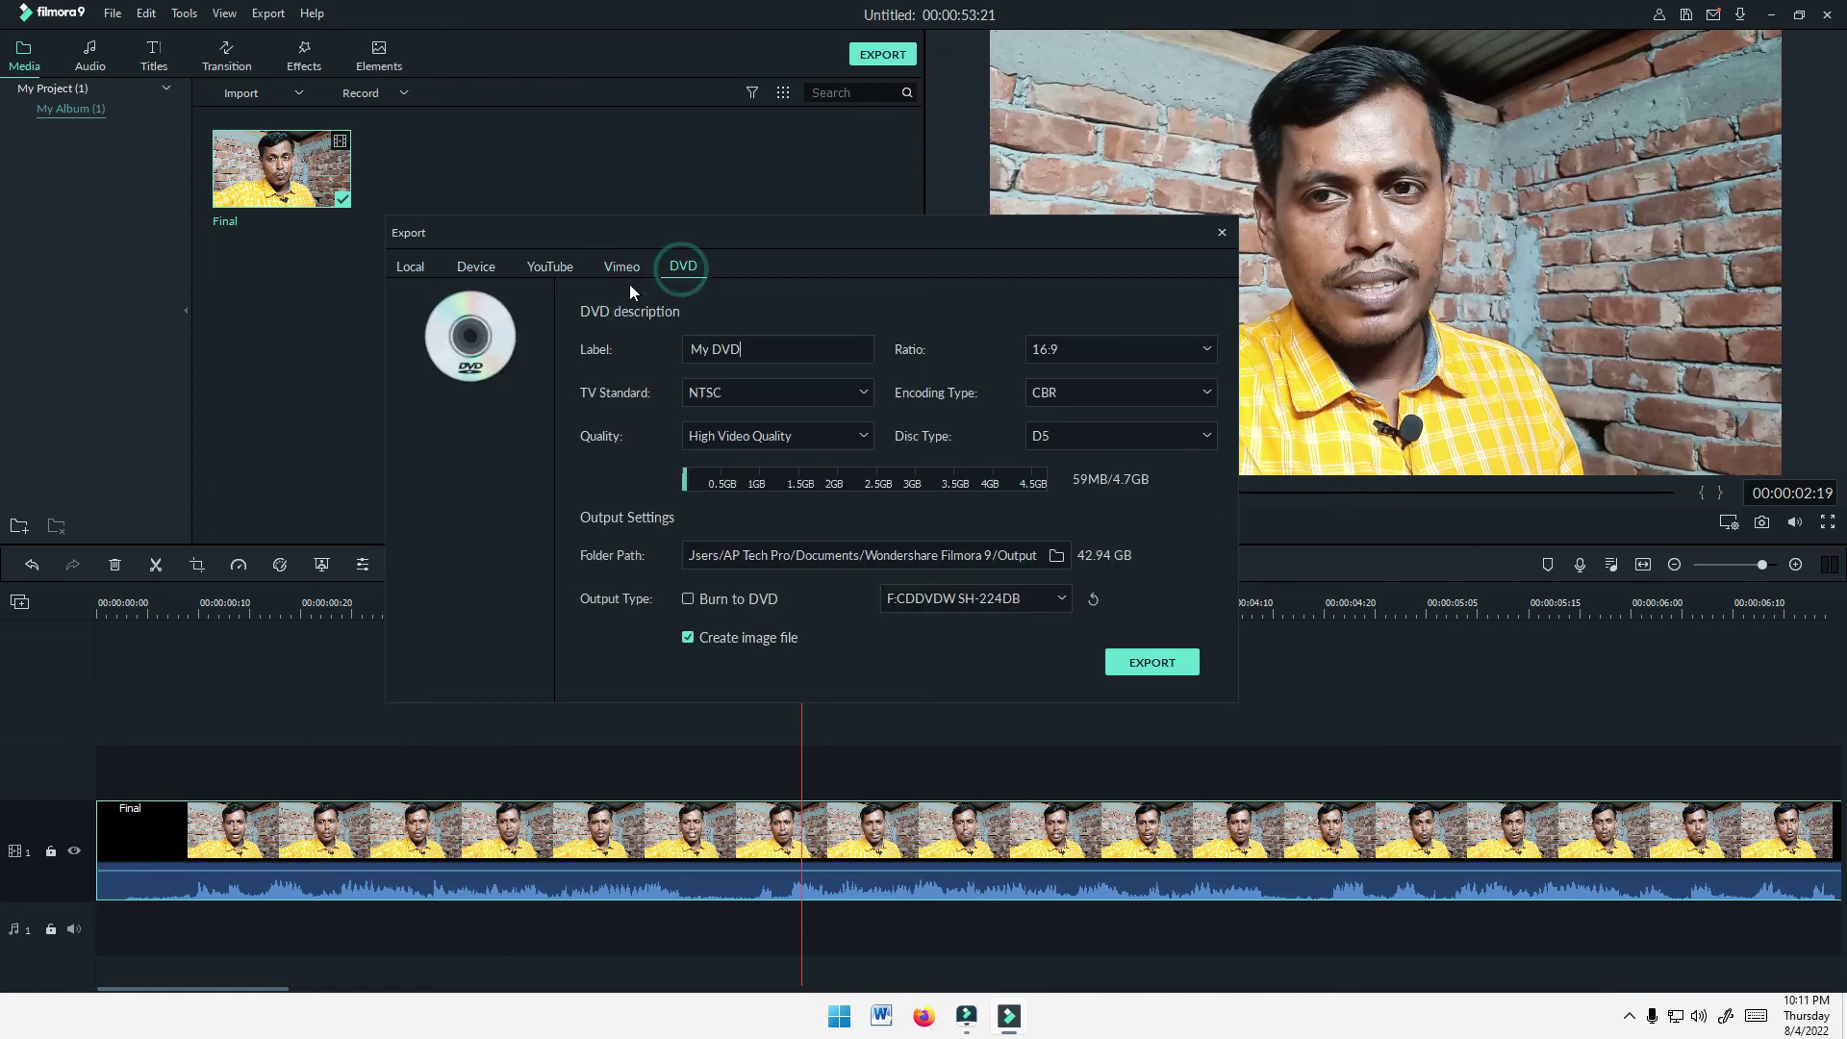
Return to the local MP4 export and start exporting the video as My Video.
left_click(478, 268)
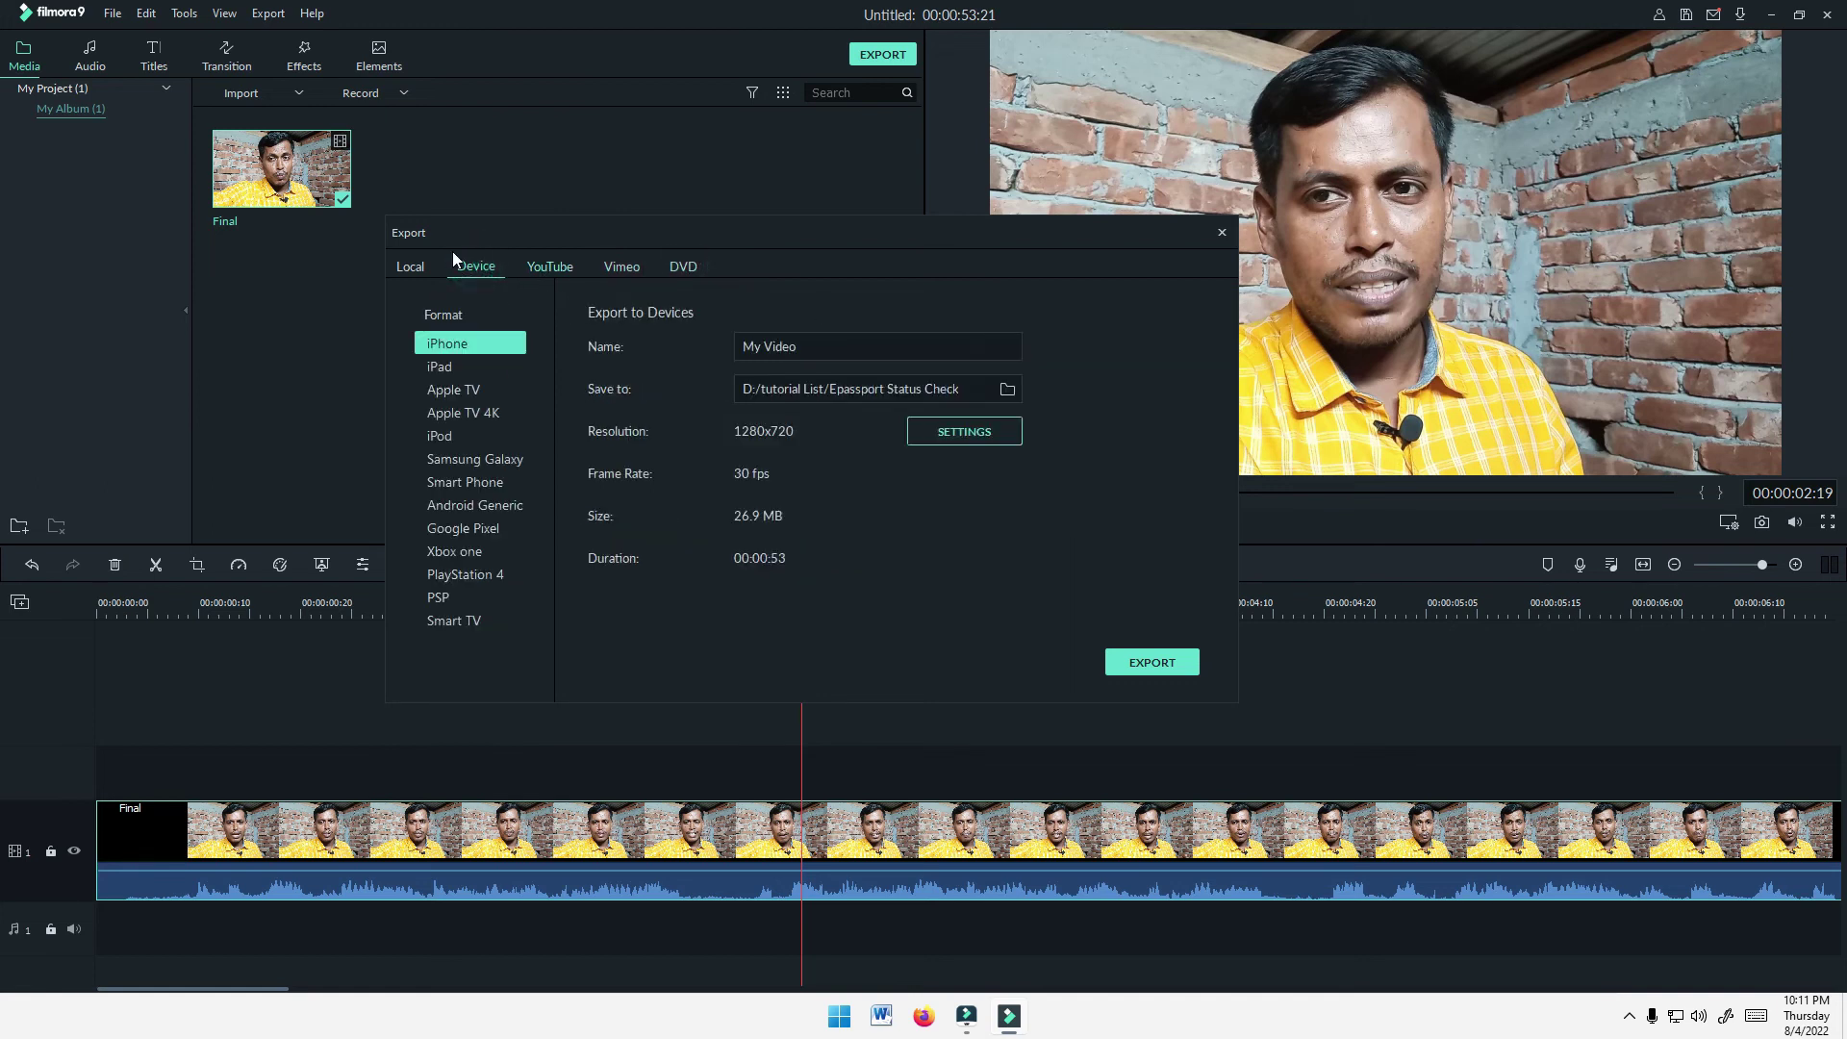
left_click(1159, 668)
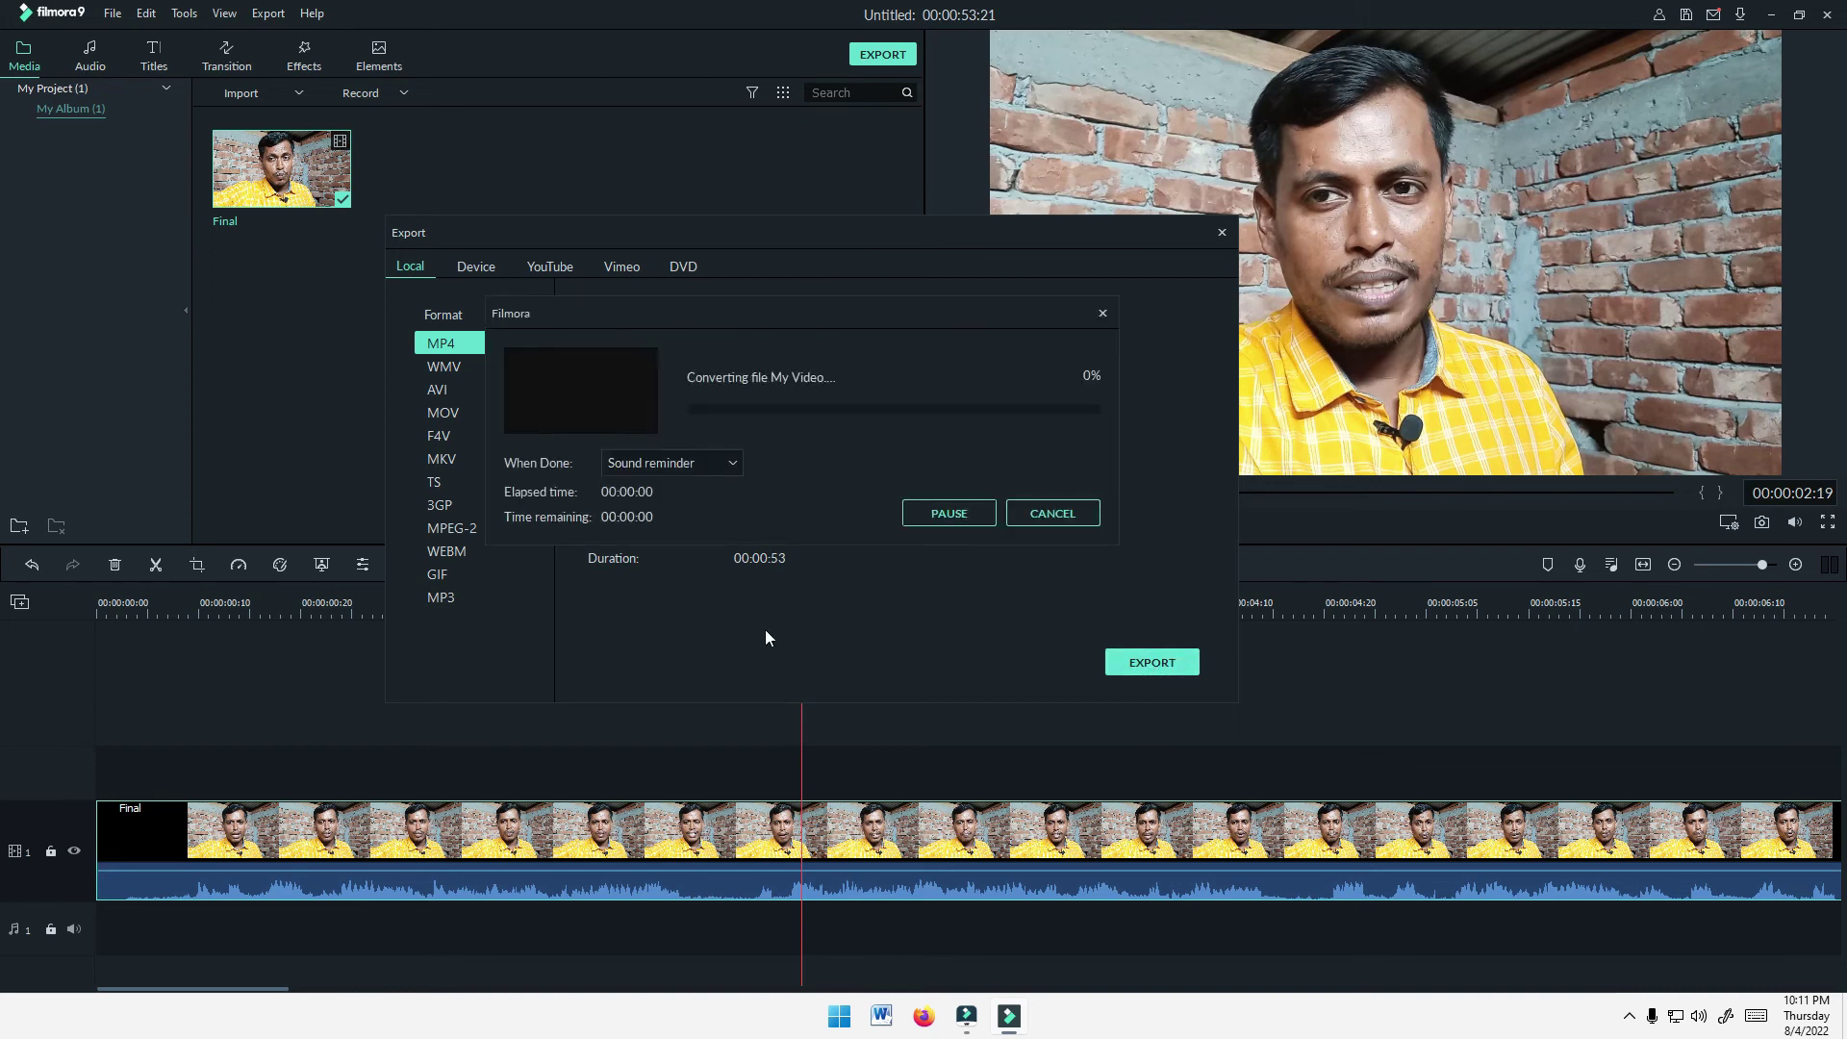